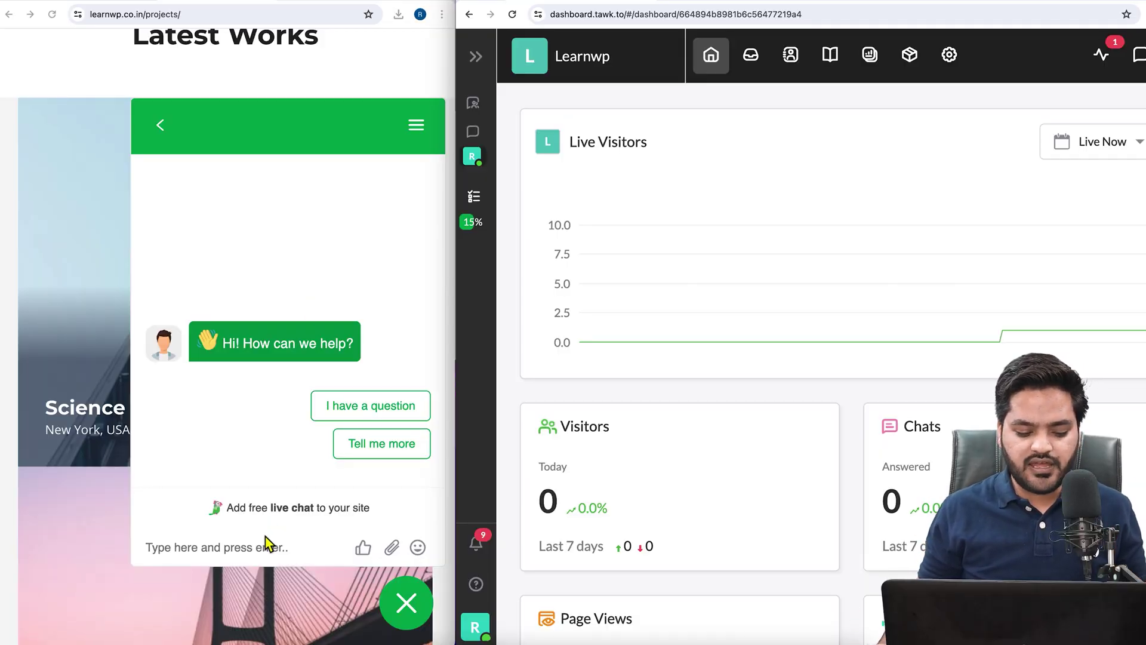
# Send the message "HI" as a visitor through the website's chat widget.
pyautogui.click(252, 556)
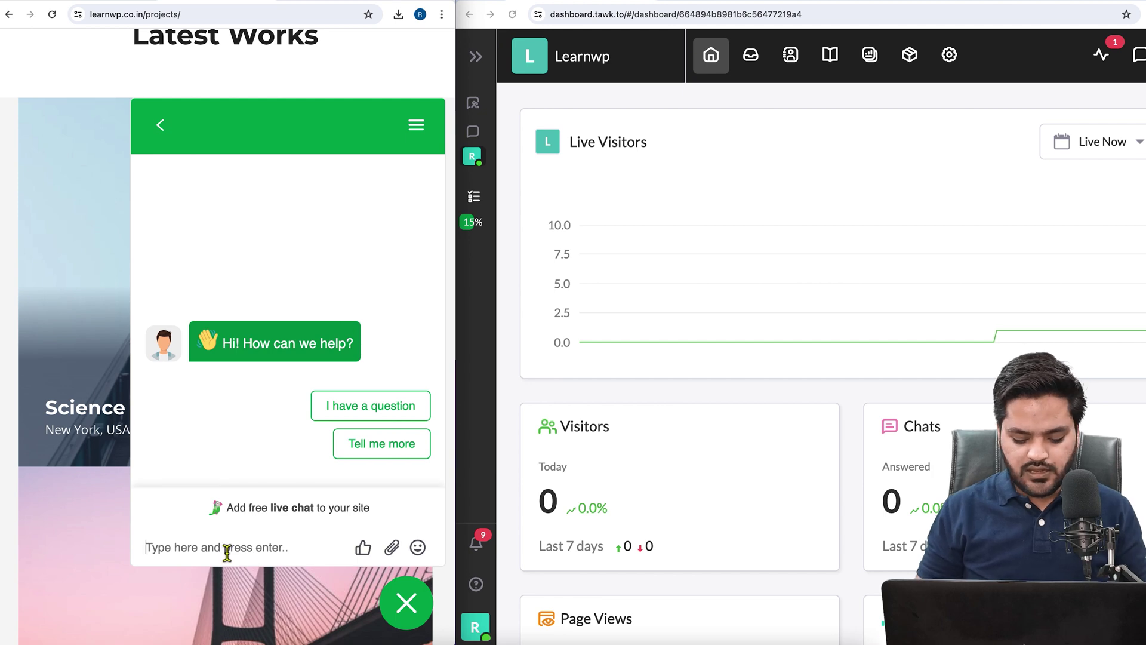
pyautogui.write('HI')
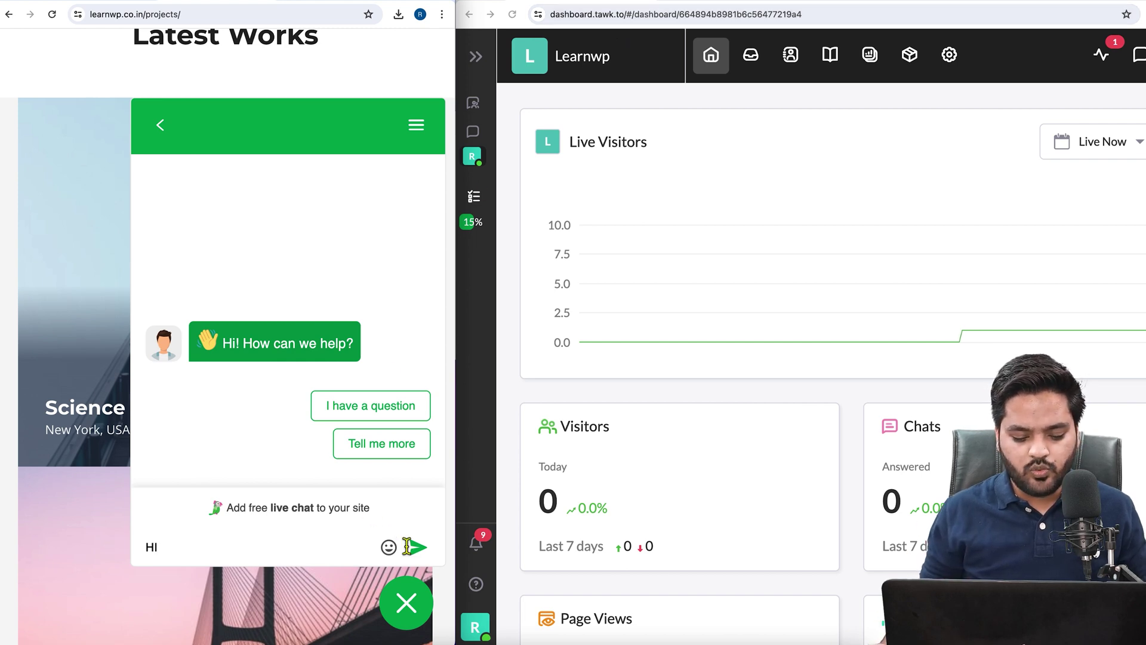
pyautogui.press('Return')
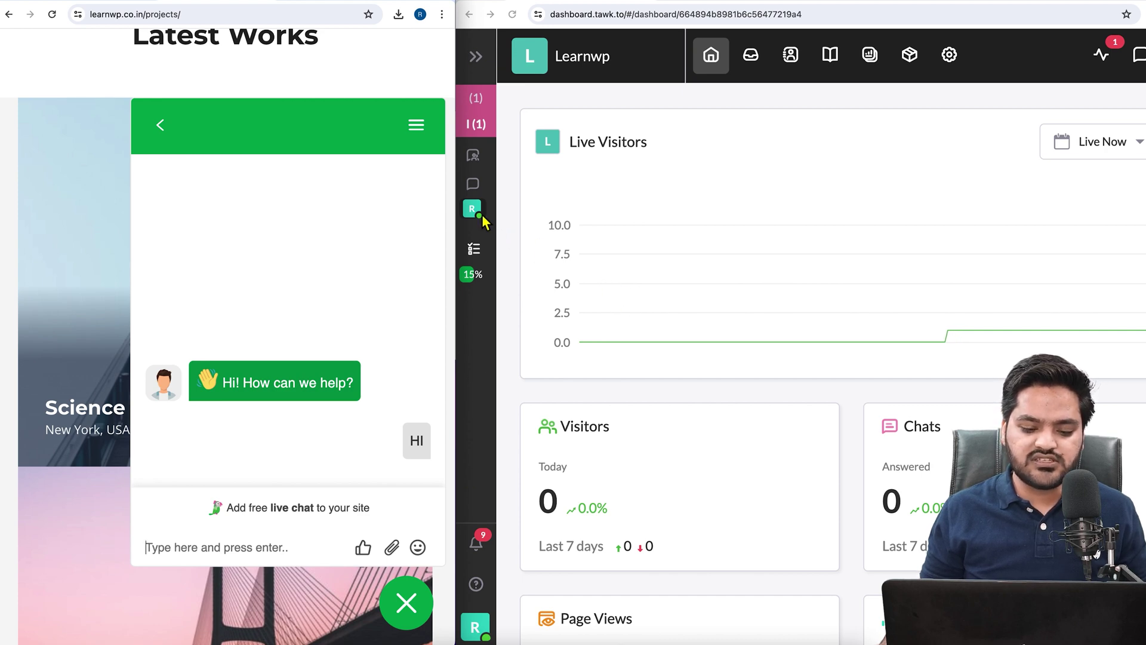
# Join the incoming learnwp.co.in chat in the tawk.to dashboard and reply with "Hello".
pyautogui.click(477, 58)
pyautogui.moveTo(547, 153)
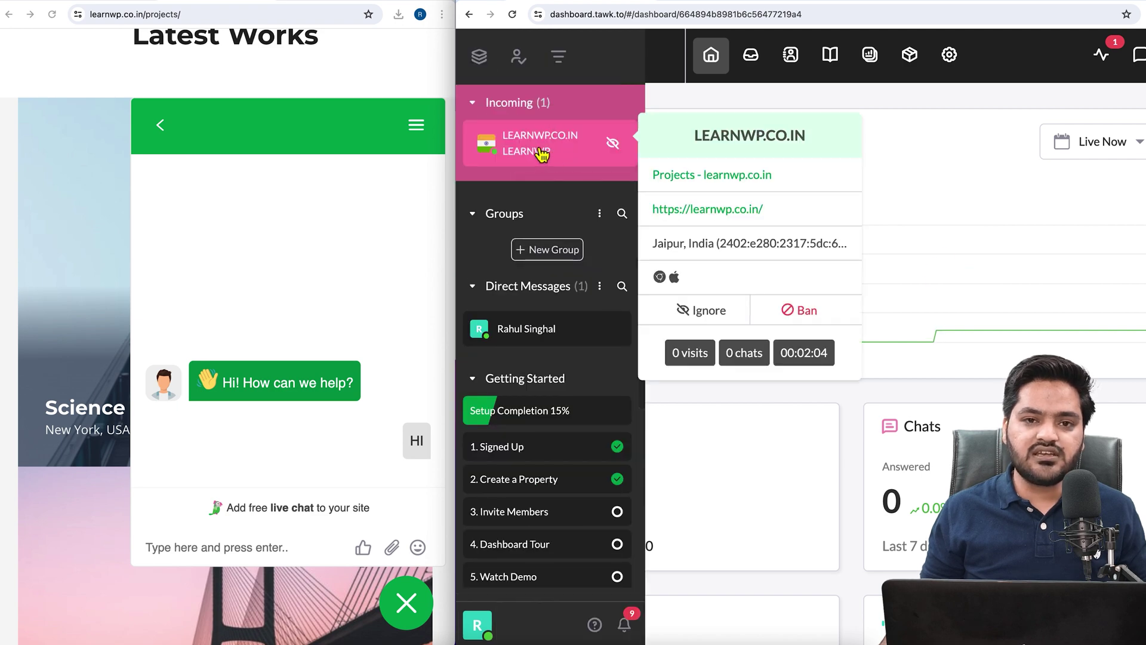
pyautogui.click(542, 155)
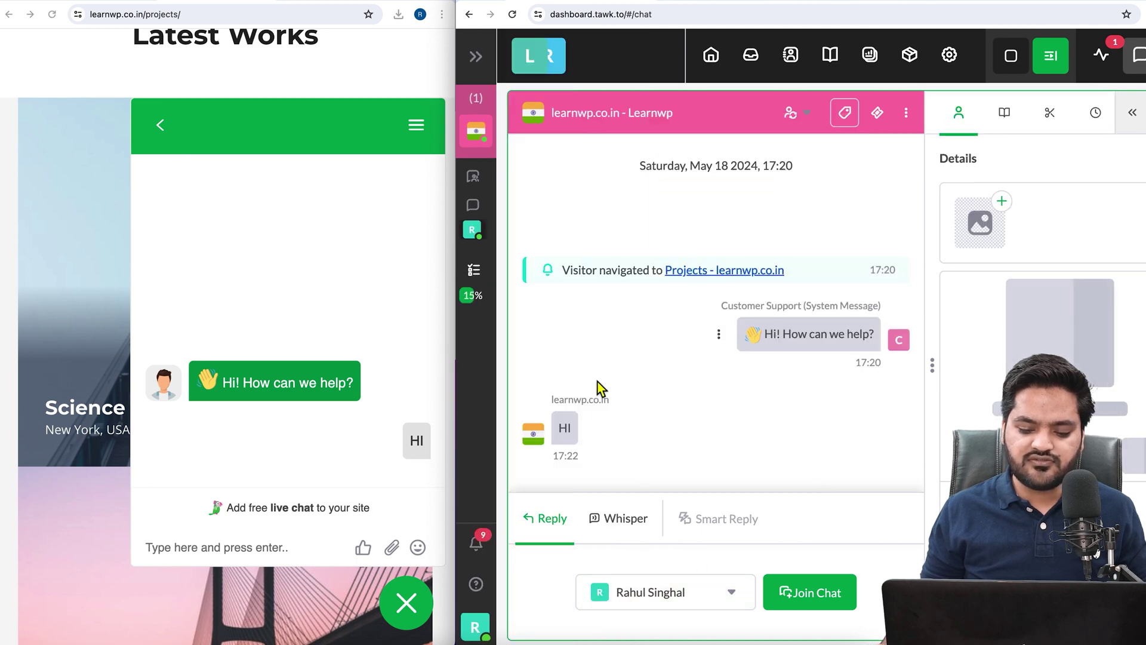
pyautogui.click(815, 602)
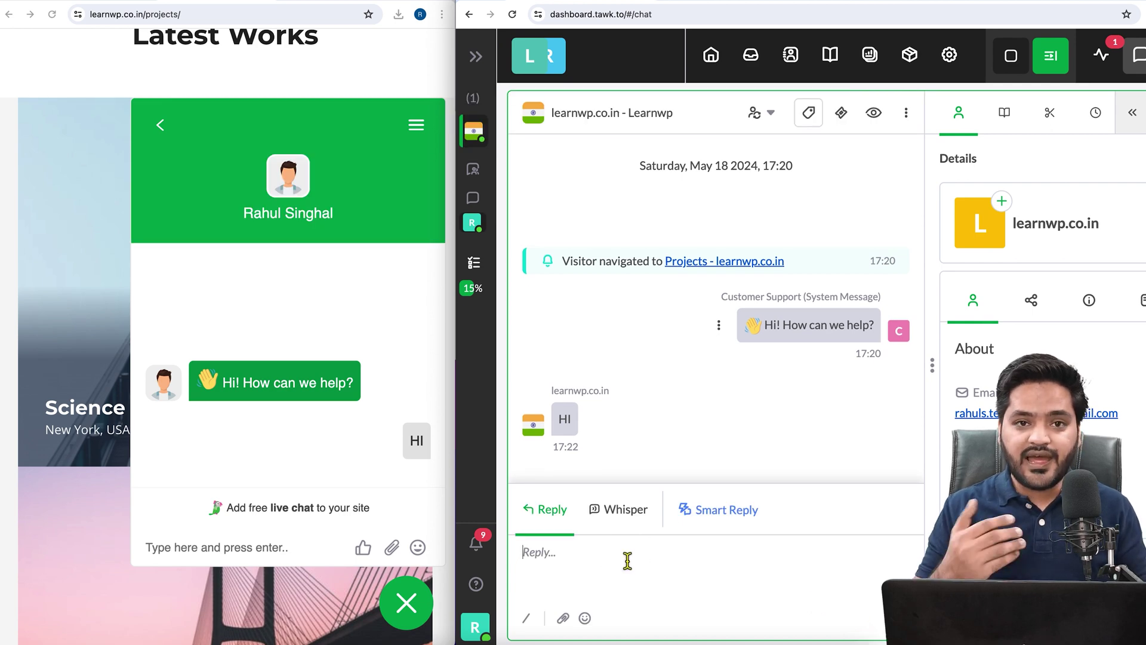
pyautogui.write('Hello')
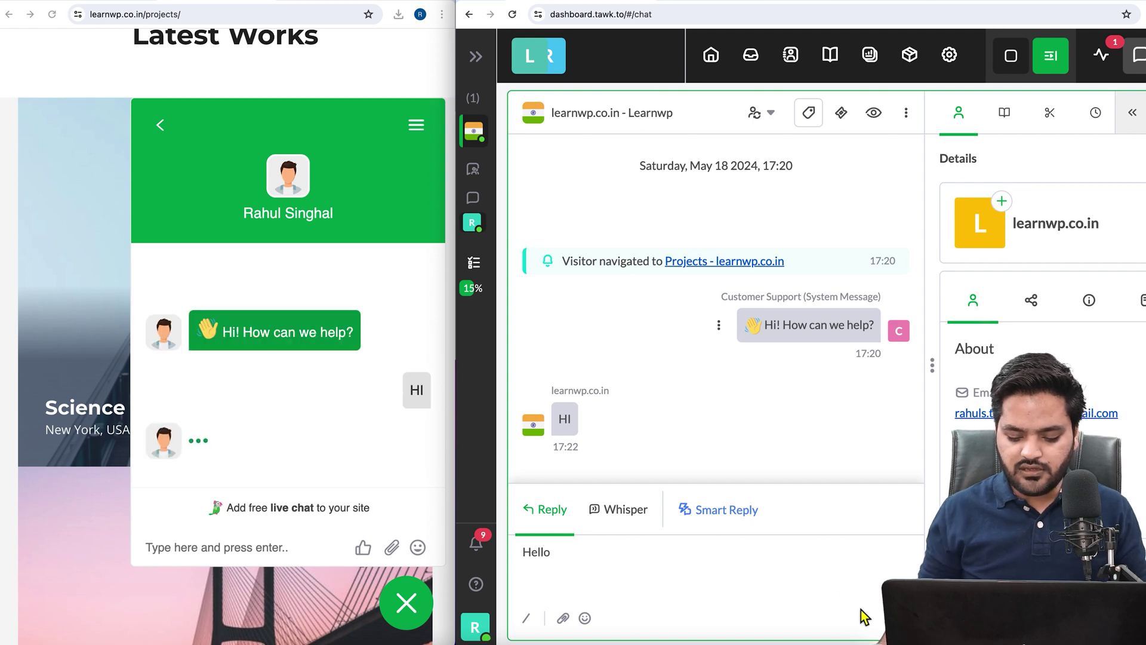
pyautogui.press('Return')
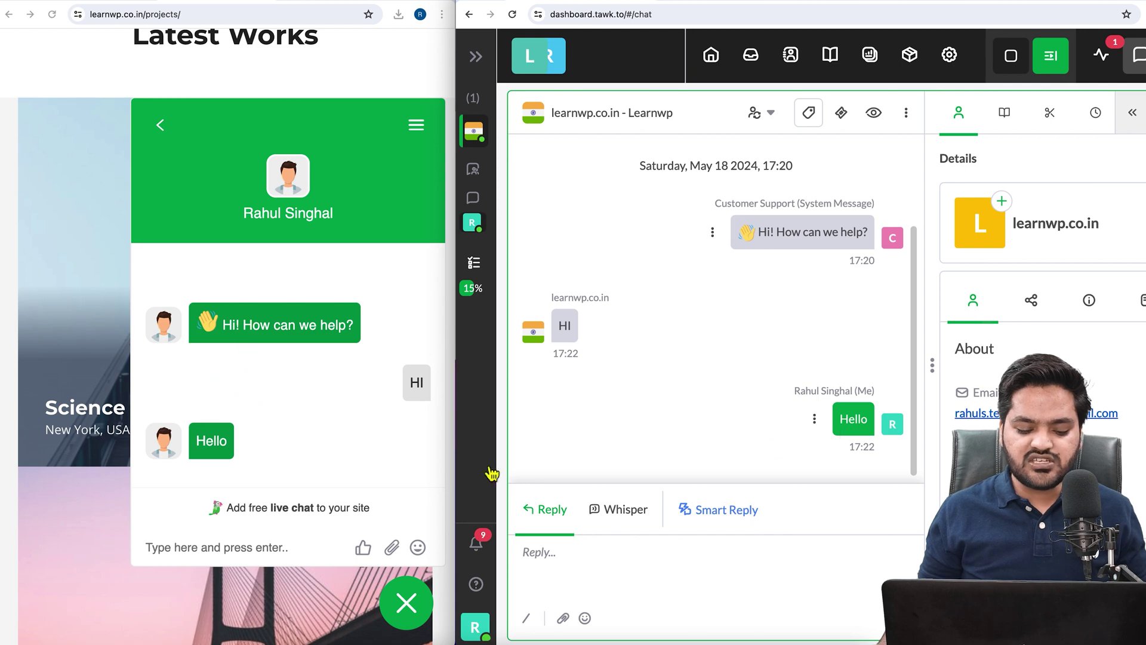
# Send the visitor message "I want to enquire about yout services" from the website's chat widget.
pyautogui.click(245, 548)
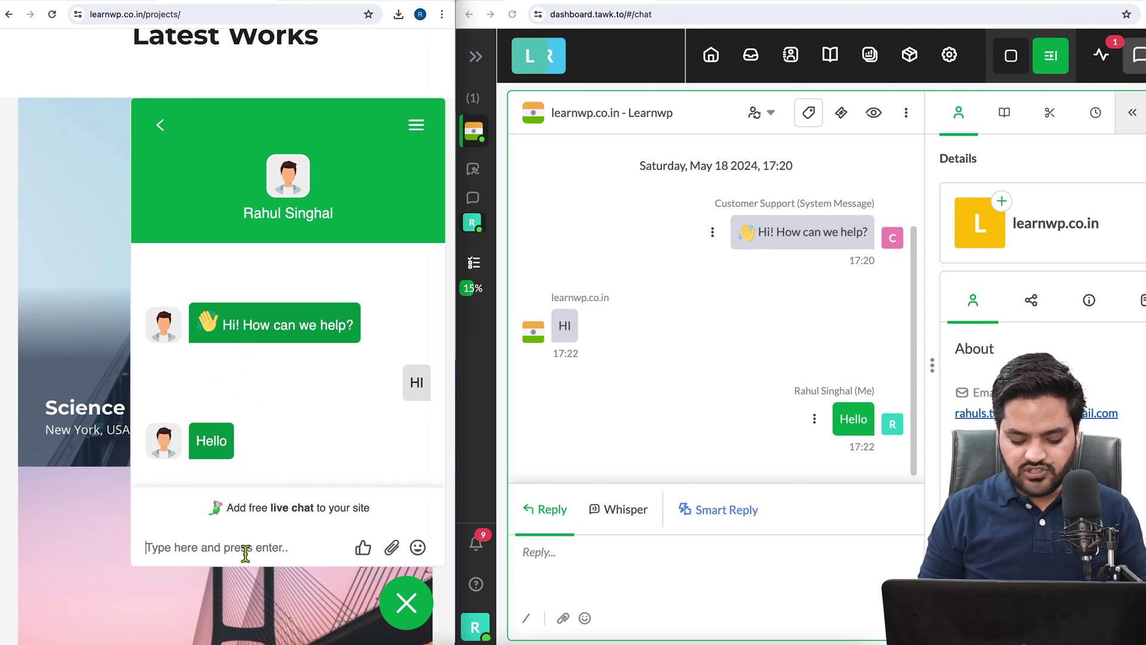
pyautogui.write('I want to ')
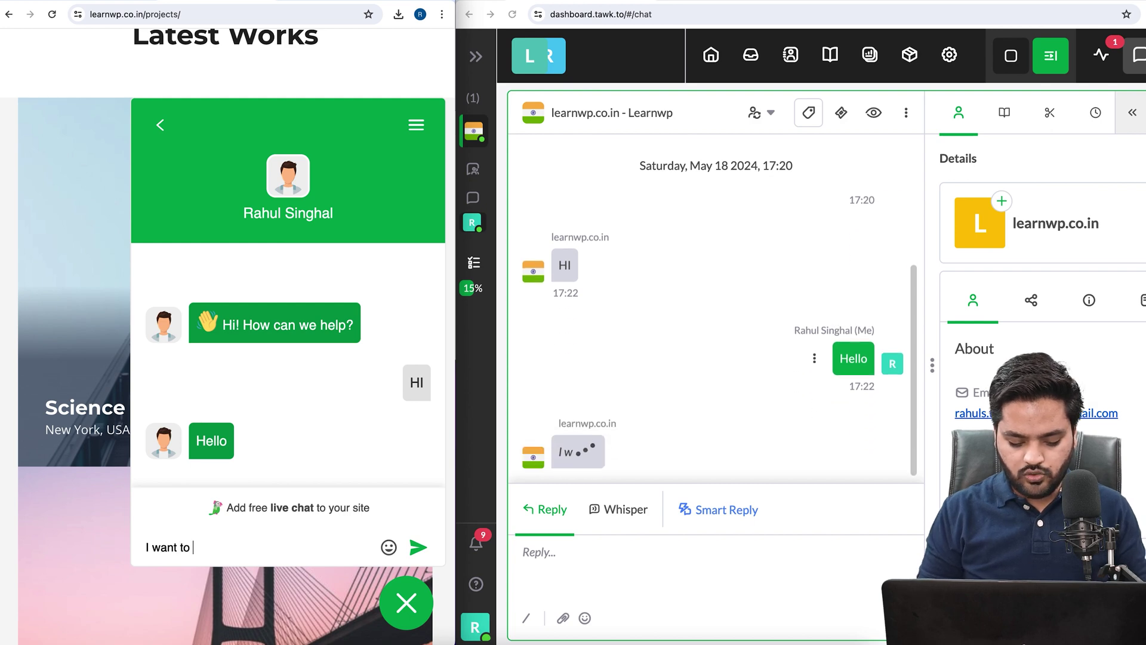
pyautogui.write('enquire about')
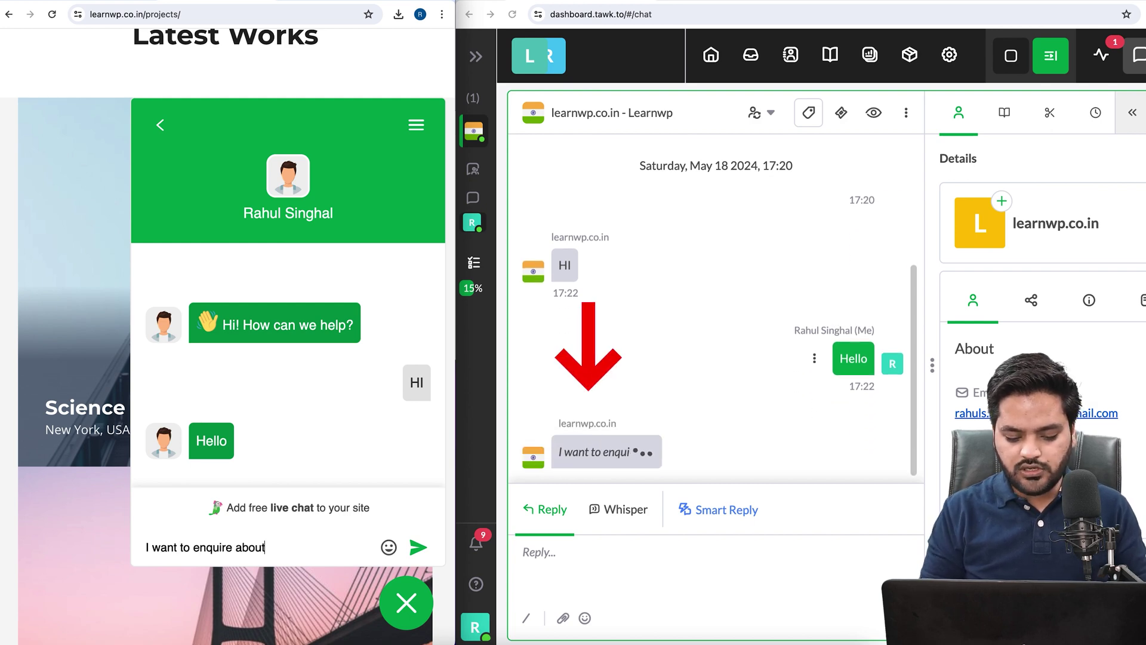
pyautogui.write(' yout services')
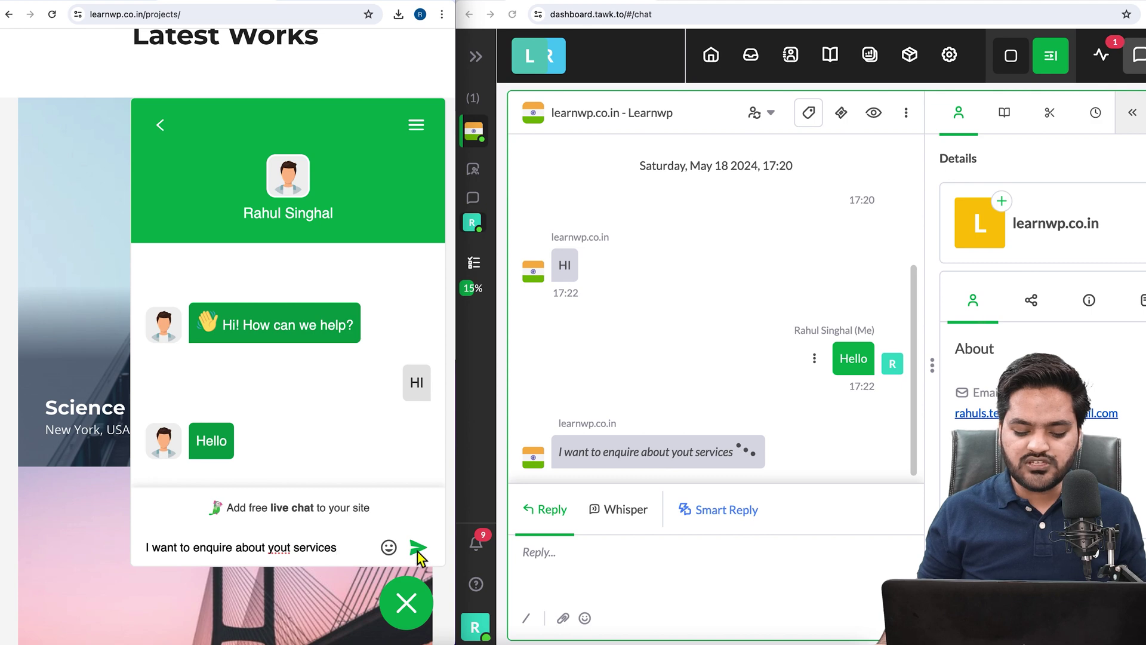
pyautogui.click(418, 547)
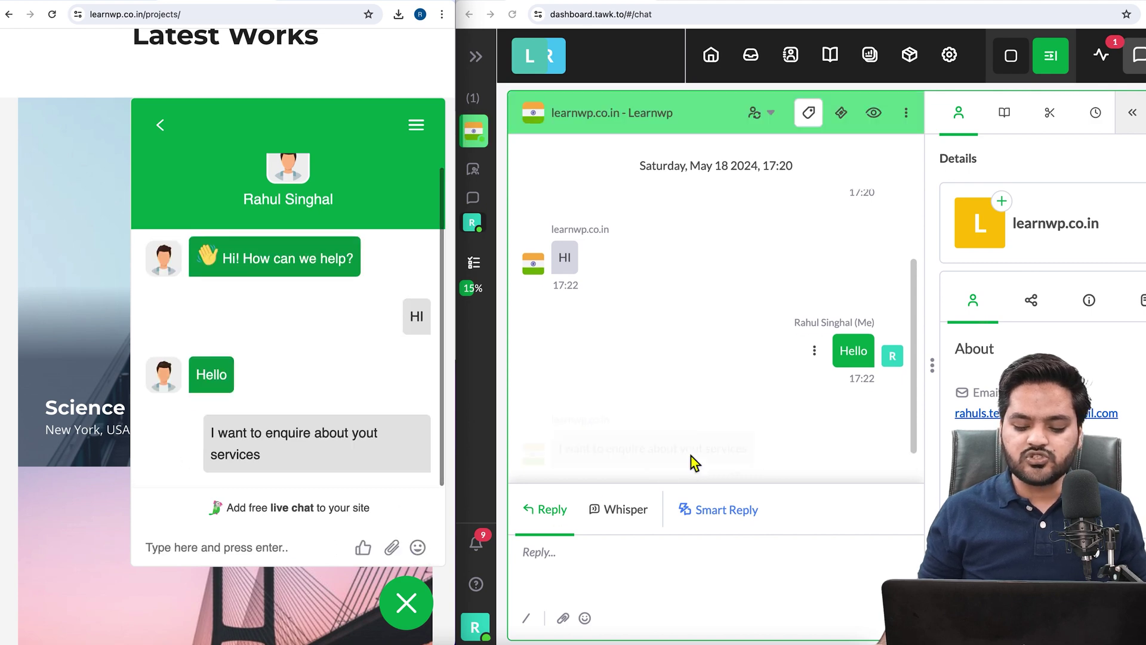
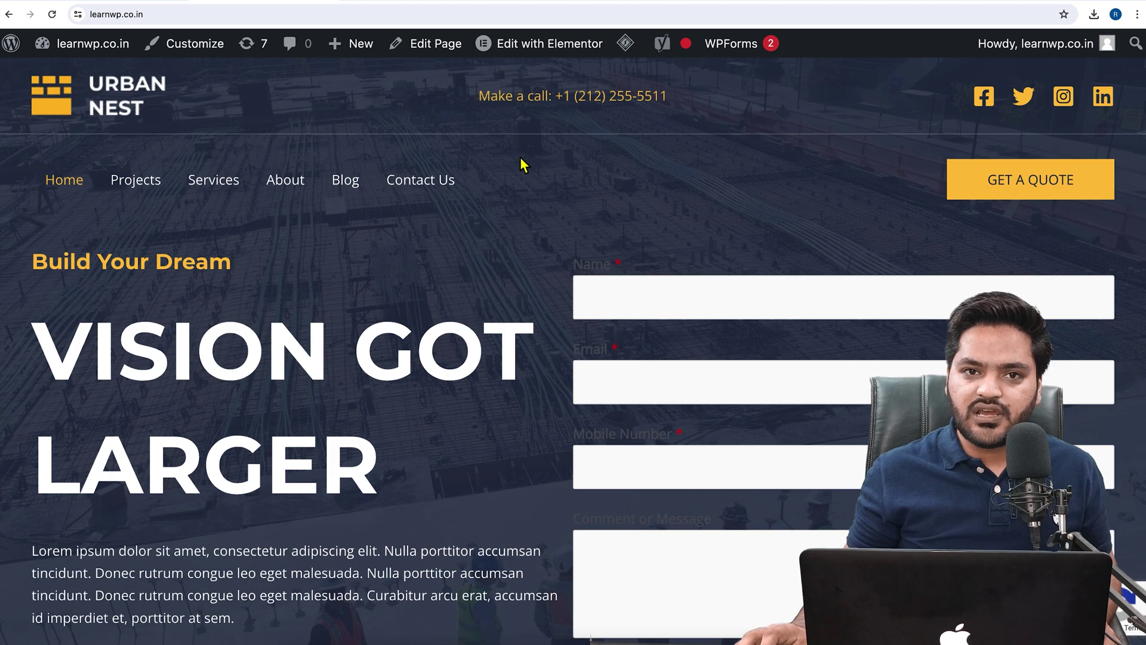
# Open the tawk.to website through a Google search for "tawk to" and dismiss its chat greeting.
pyautogui.click(408, 3)
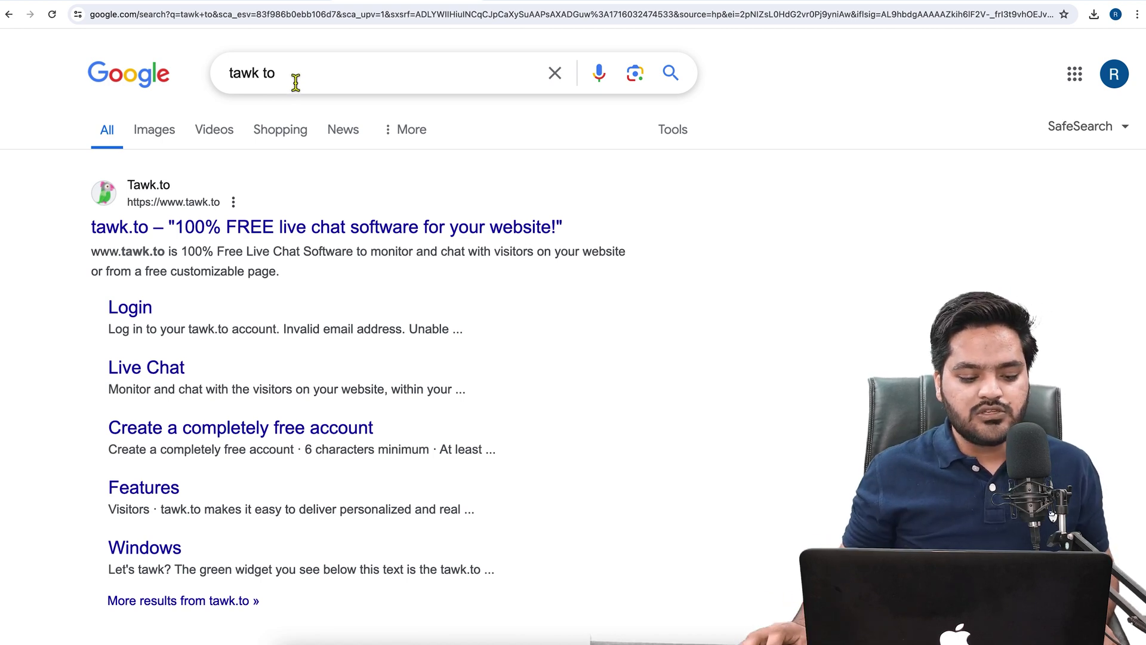
pyautogui.click(205, 233)
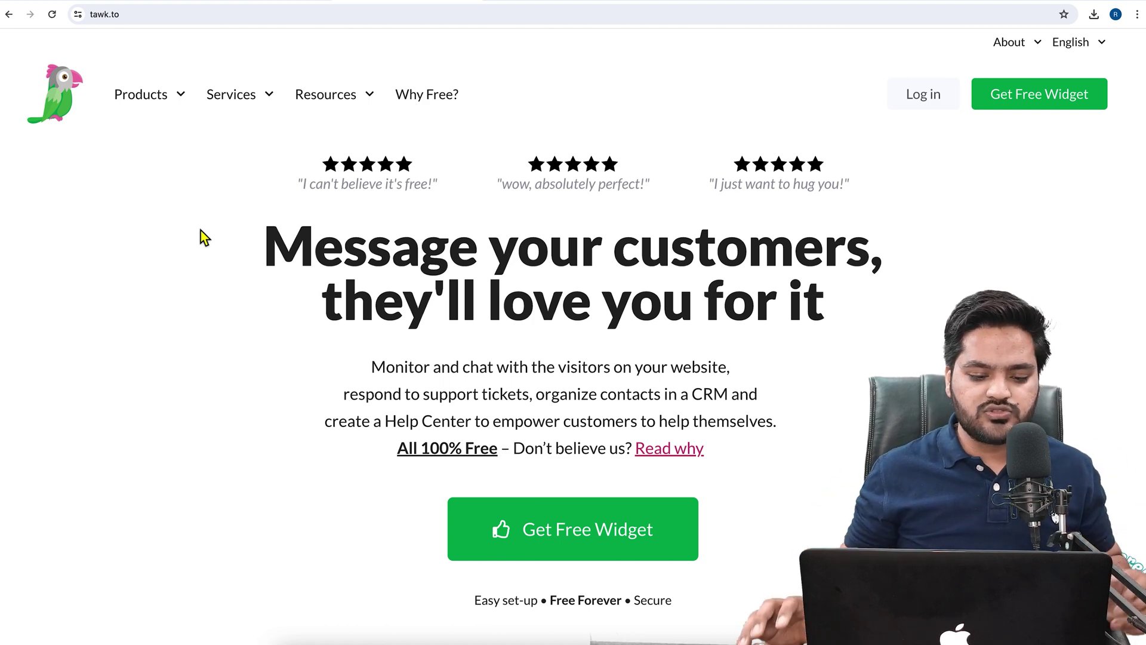
pyautogui.scroll(-2, 225, 248)
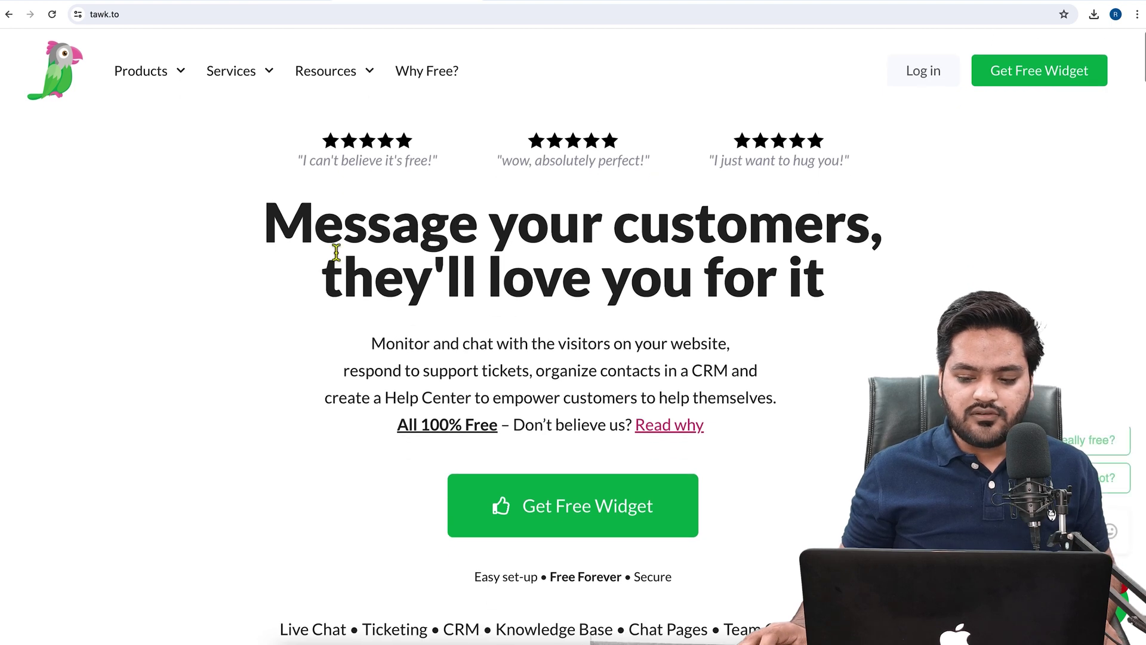
pyautogui.scroll(1, 376, 249)
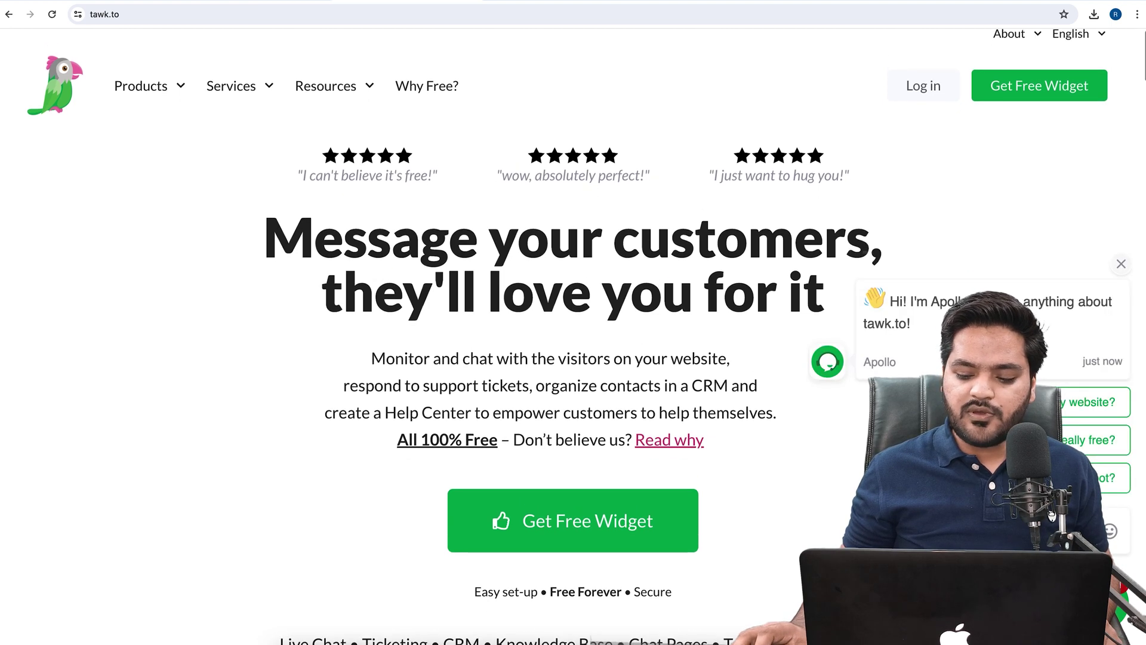
pyautogui.click(1121, 265)
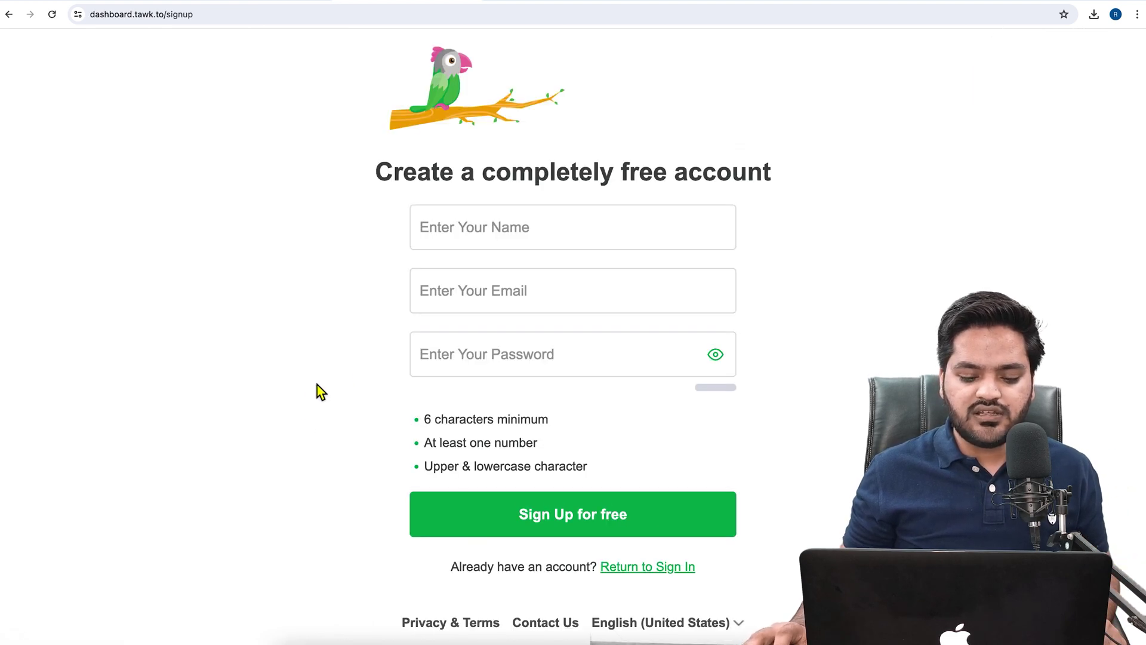
# Sign up for a free tawk.to account with the account holder's name, e-mail address and password.
pyautogui.moveTo(368, 176); pyautogui.dragTo(779, 178)
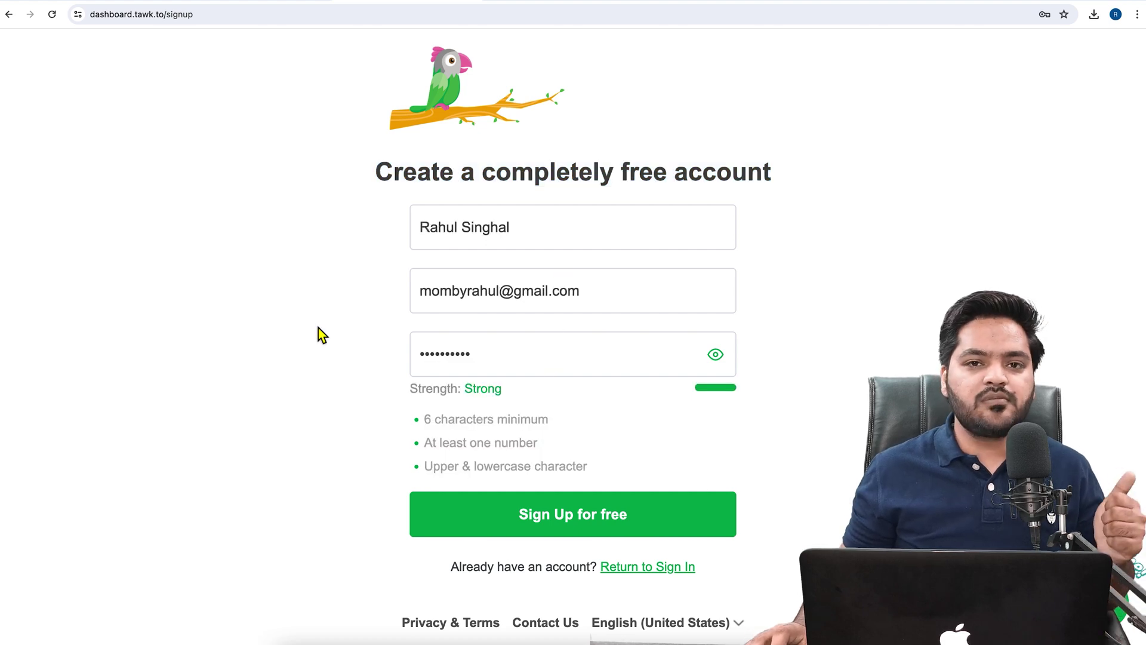
pyautogui.click(561, 519)
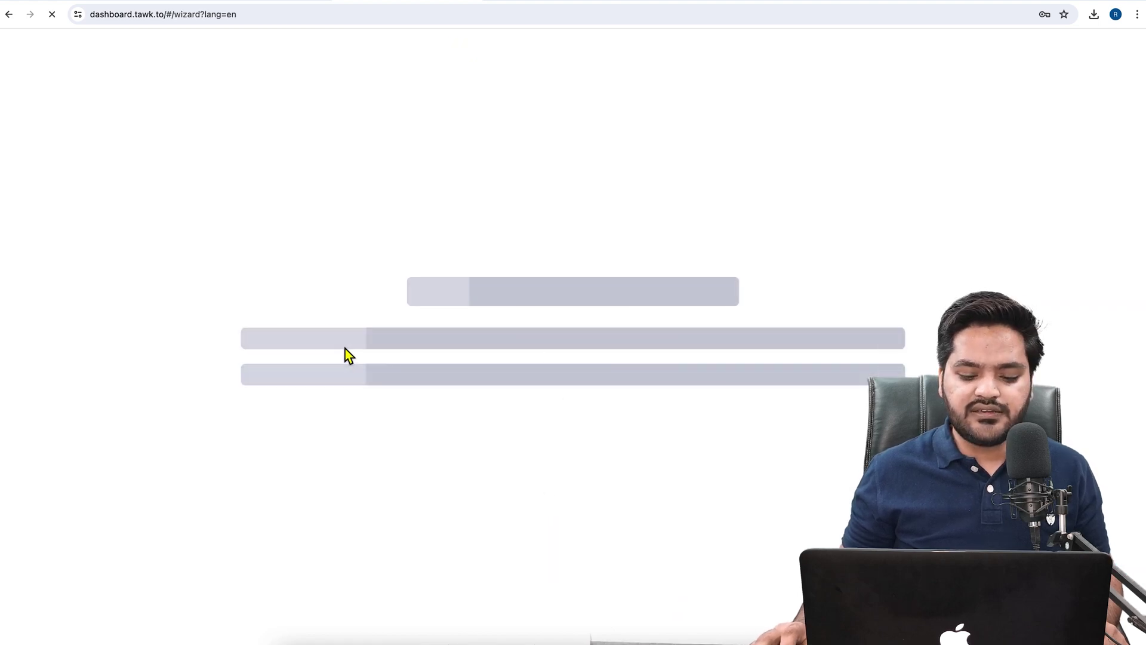
pyautogui.click(1003, 201)
pyautogui.click(243, 43)
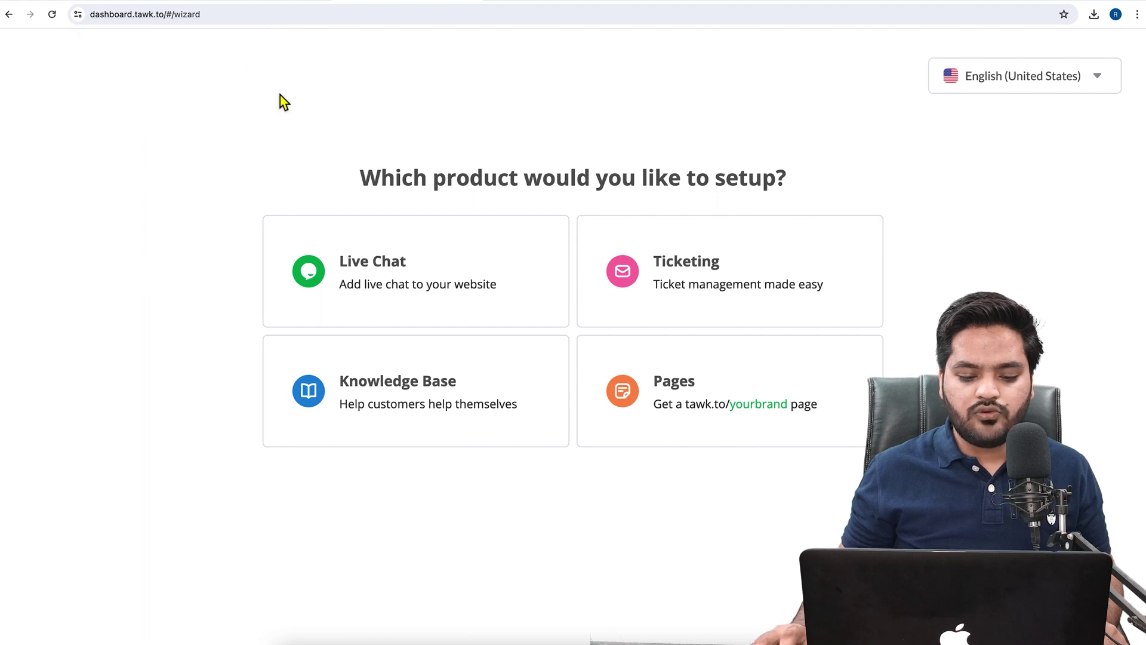
# Choose Live Chat as the product to set up.
pyautogui.moveTo(386, 177); pyautogui.dragTo(742, 174)
pyautogui.click(743, 177)
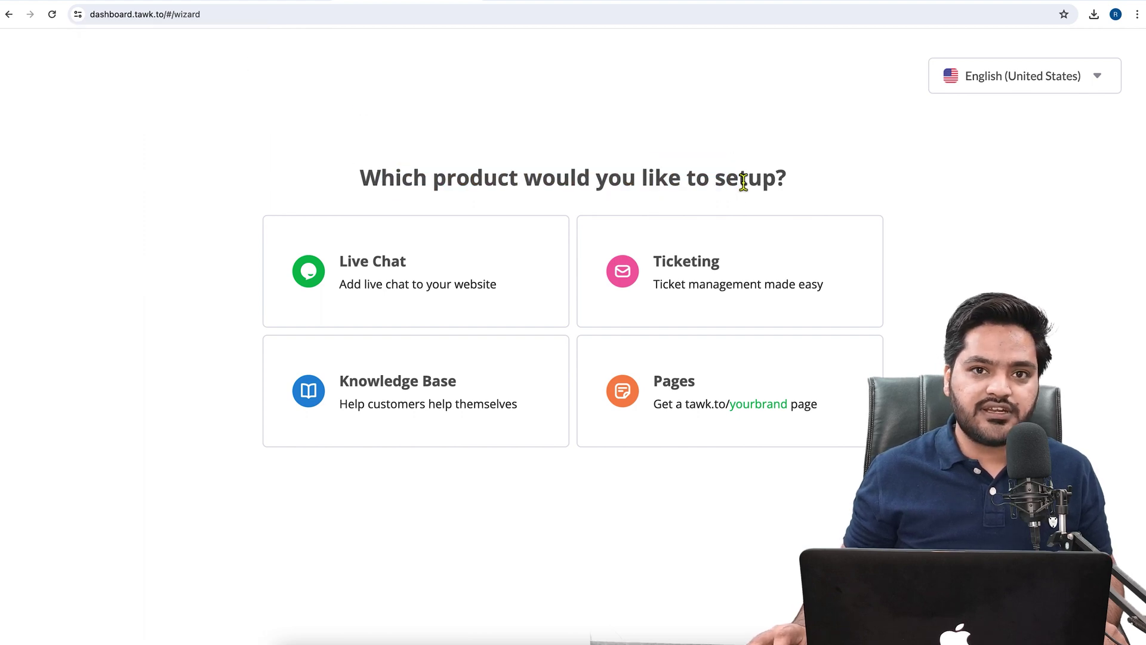
pyautogui.click(445, 275)
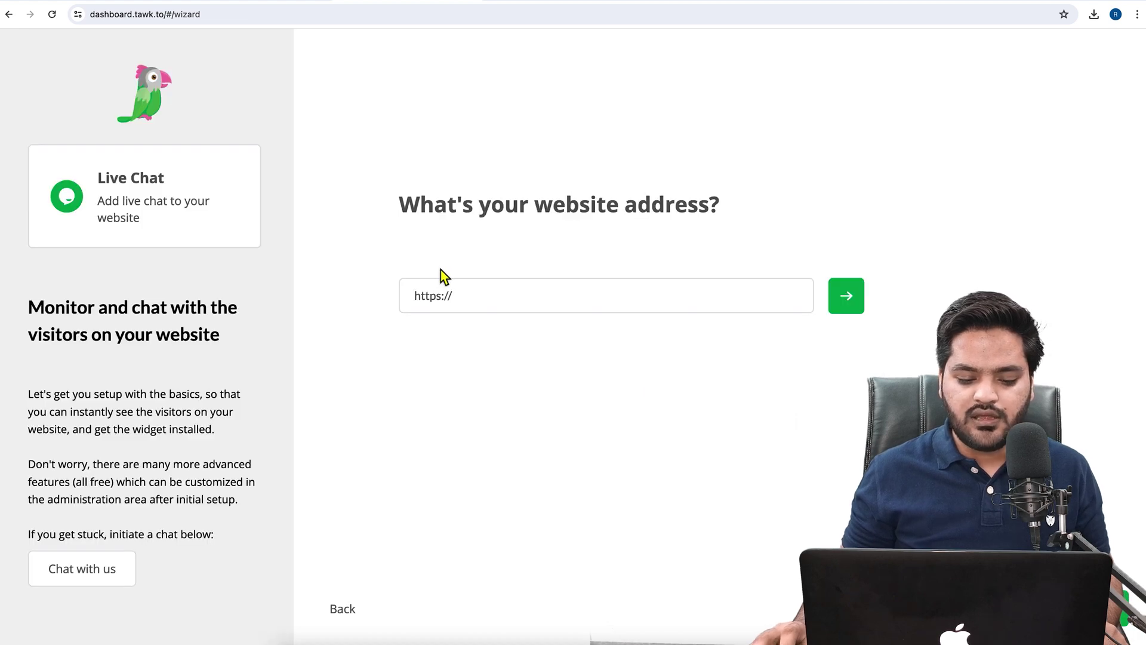
pyautogui.moveTo(408, 205); pyautogui.dragTo(711, 207)
pyautogui.hotkey('ctrl', 'Tab')
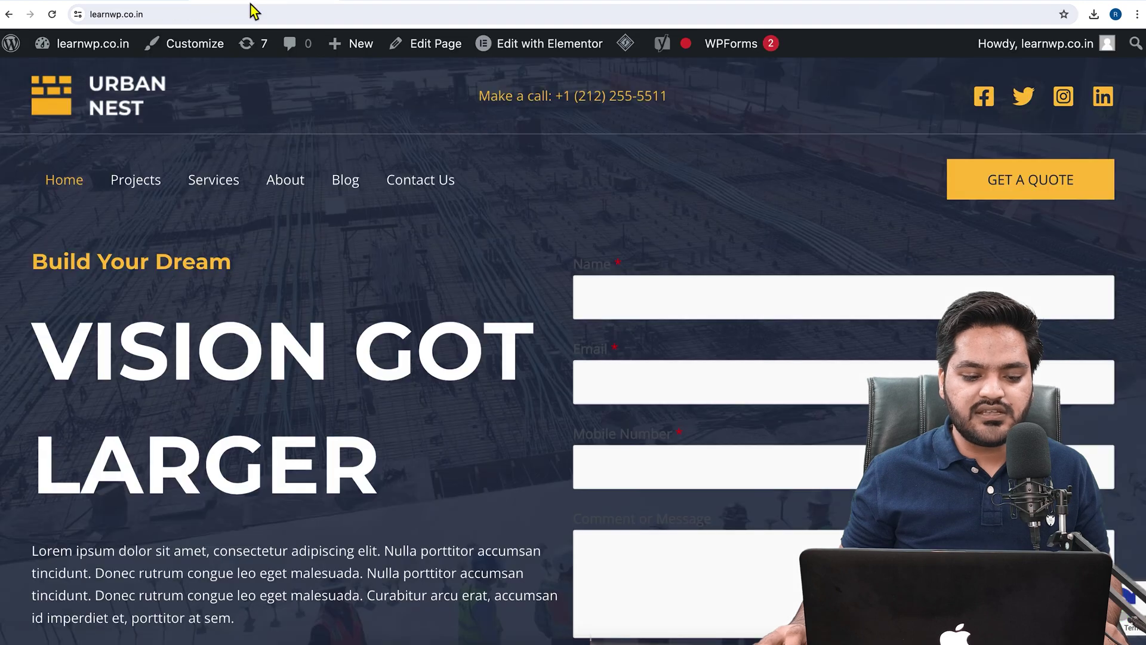
pyautogui.click(223, 18)
pyautogui.rightClick(224, 22)
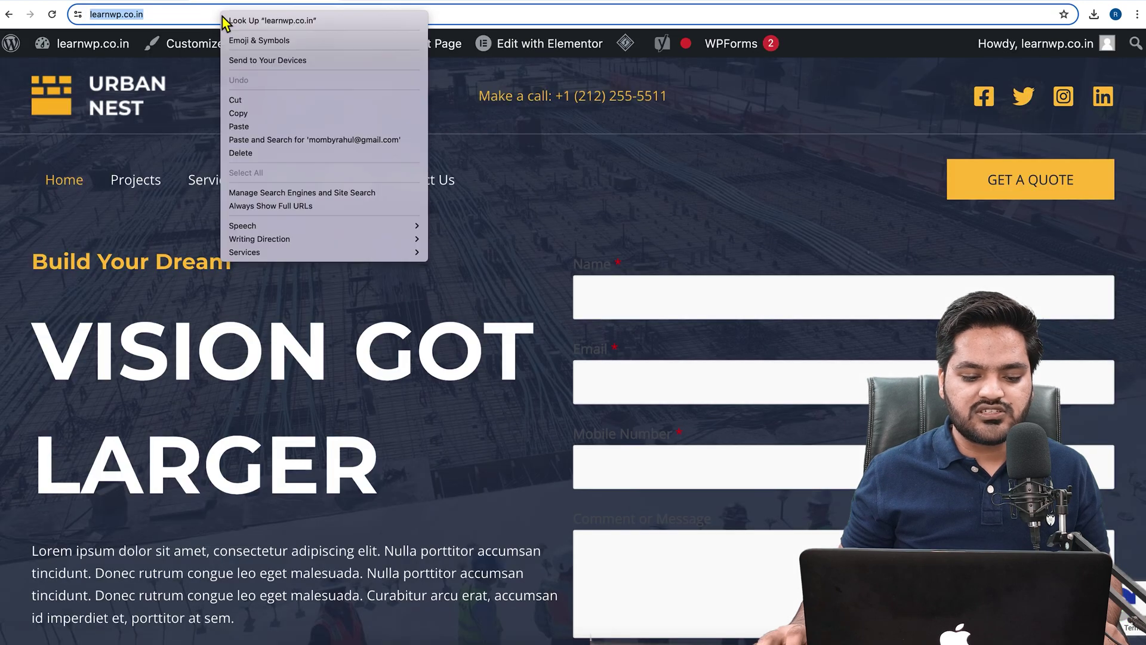
pyautogui.click(246, 112)
pyautogui.hotkey('ctrl', 'Tab')
pyautogui.moveTo(481, 308); pyautogui.dragTo(374, 307)
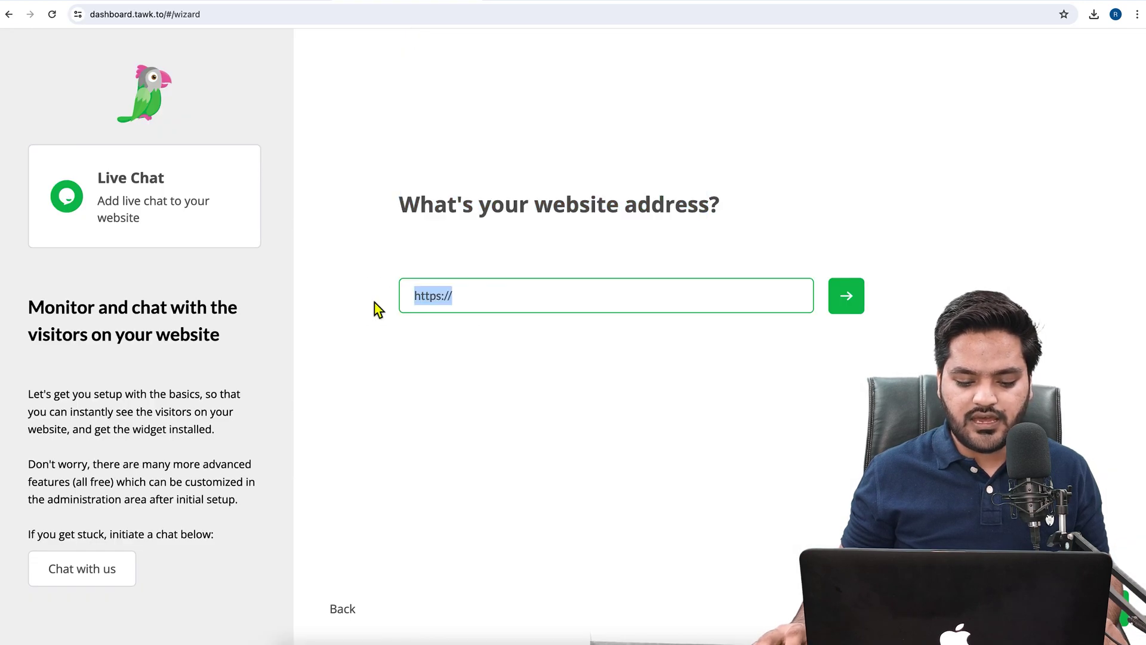
pyautogui.press('super+v')
pyautogui.click(364, 257)
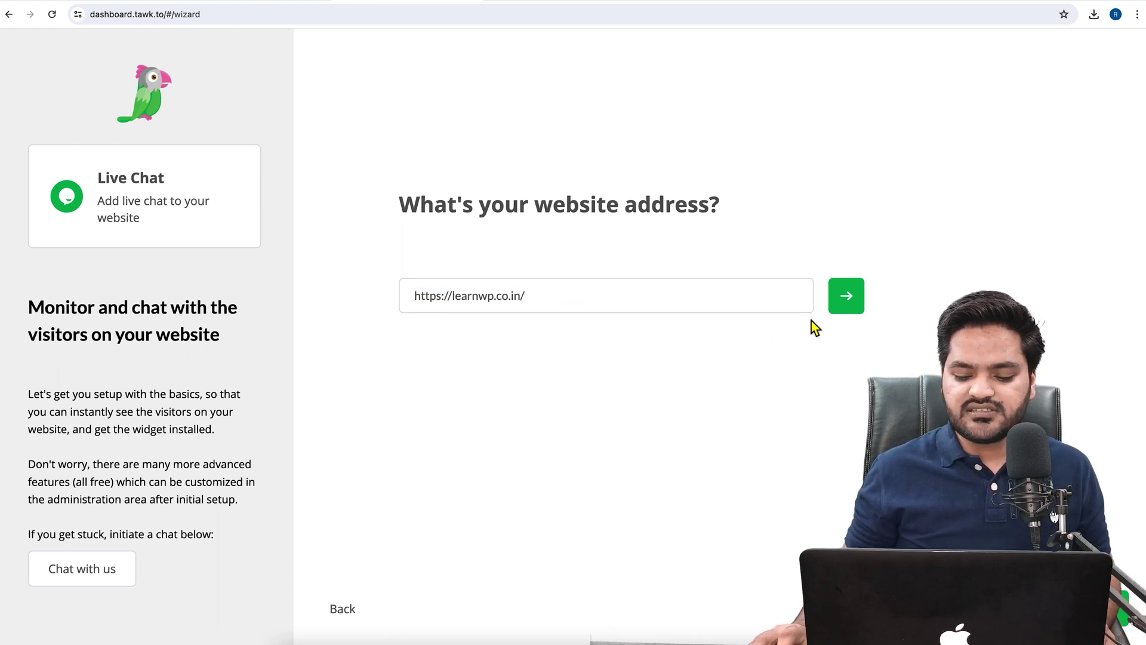
# Submit the website address and accept Learnwp as the organization name.
pyautogui.click(847, 301)
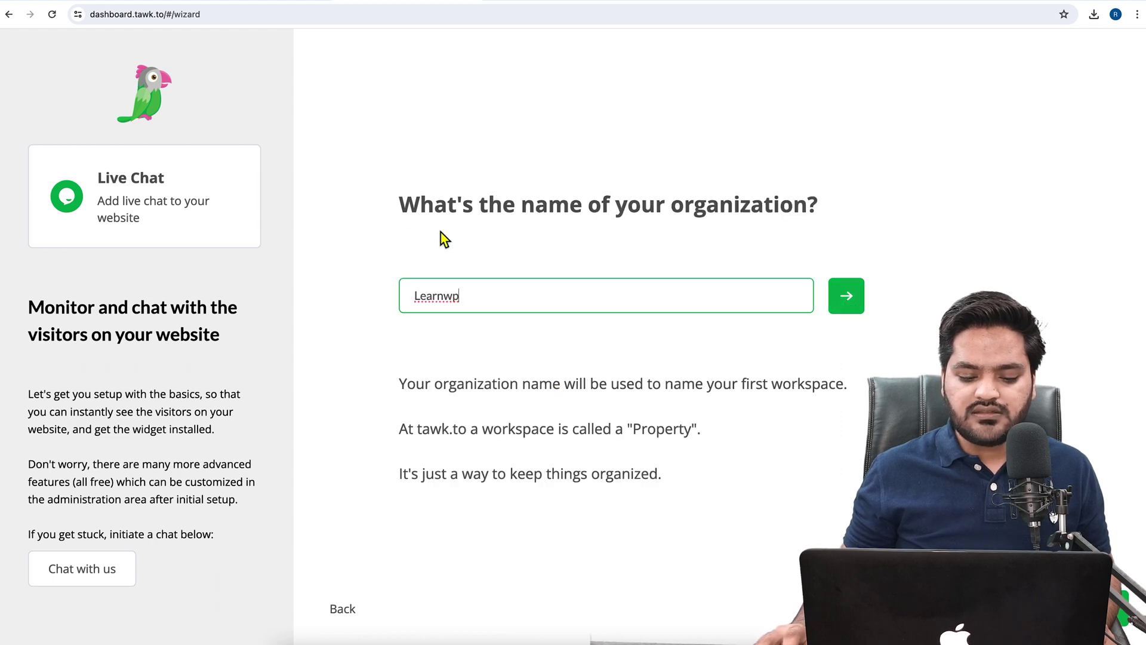
pyautogui.moveTo(405, 213); pyautogui.dragTo(816, 209)
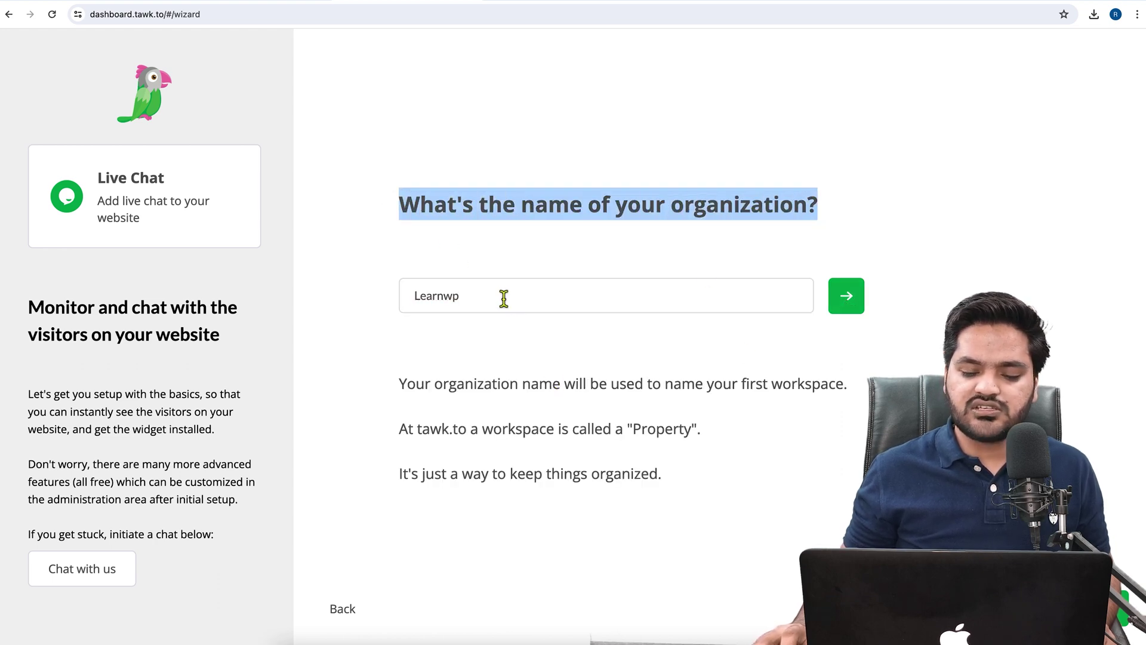
pyautogui.click(853, 310)
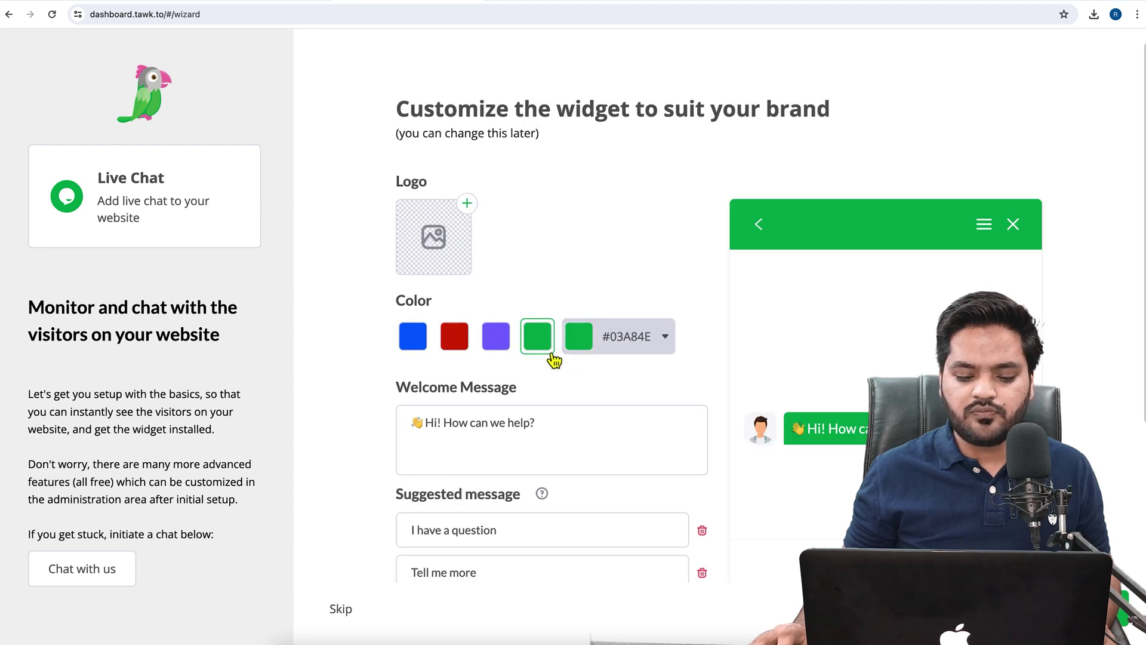
# Review the widget customization options for logo, color, welcome message and suggested messages.
pyautogui.moveTo(396, 109); pyautogui.dragTo(749, 185)
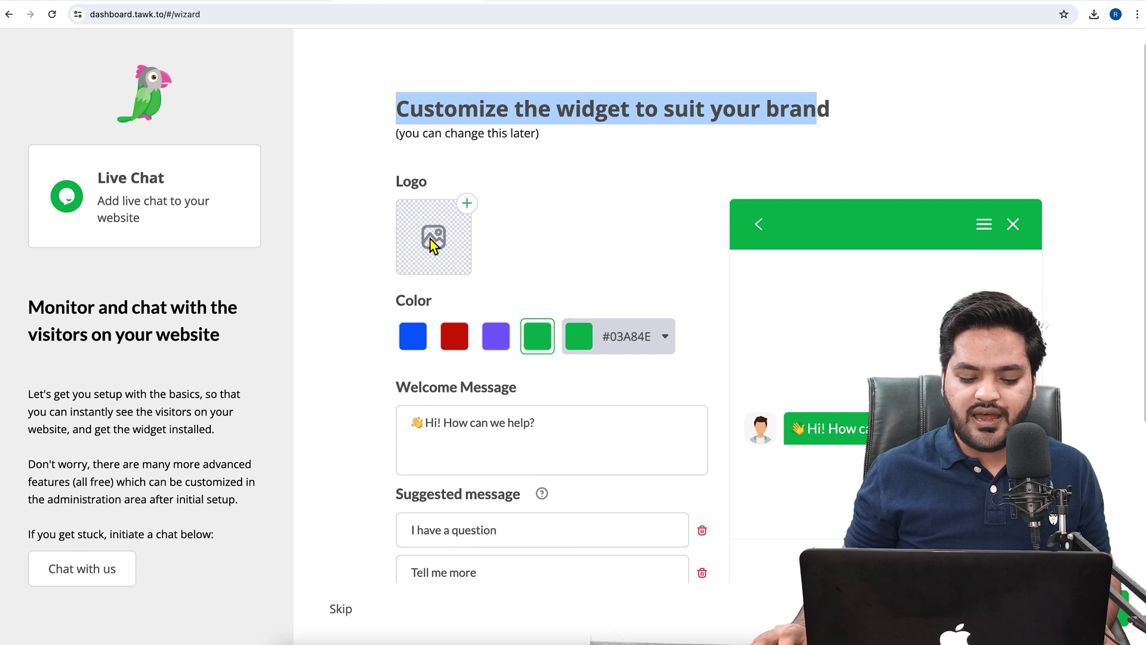
pyautogui.scroll(-2, 348, 389)
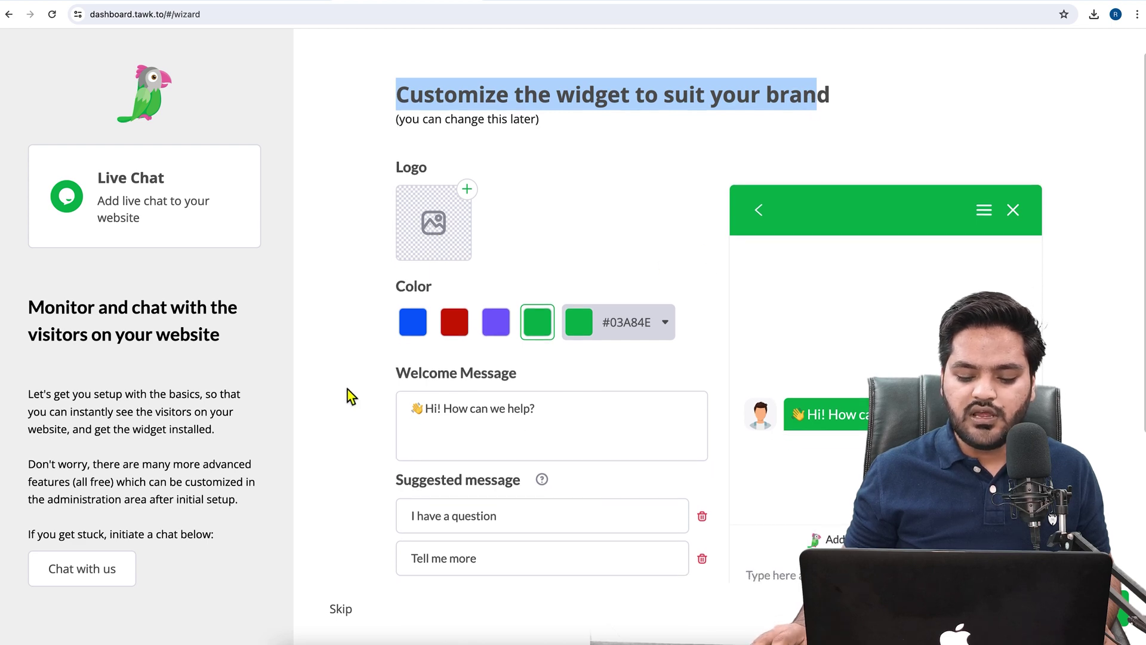
pyautogui.scroll(-3, 520, 389)
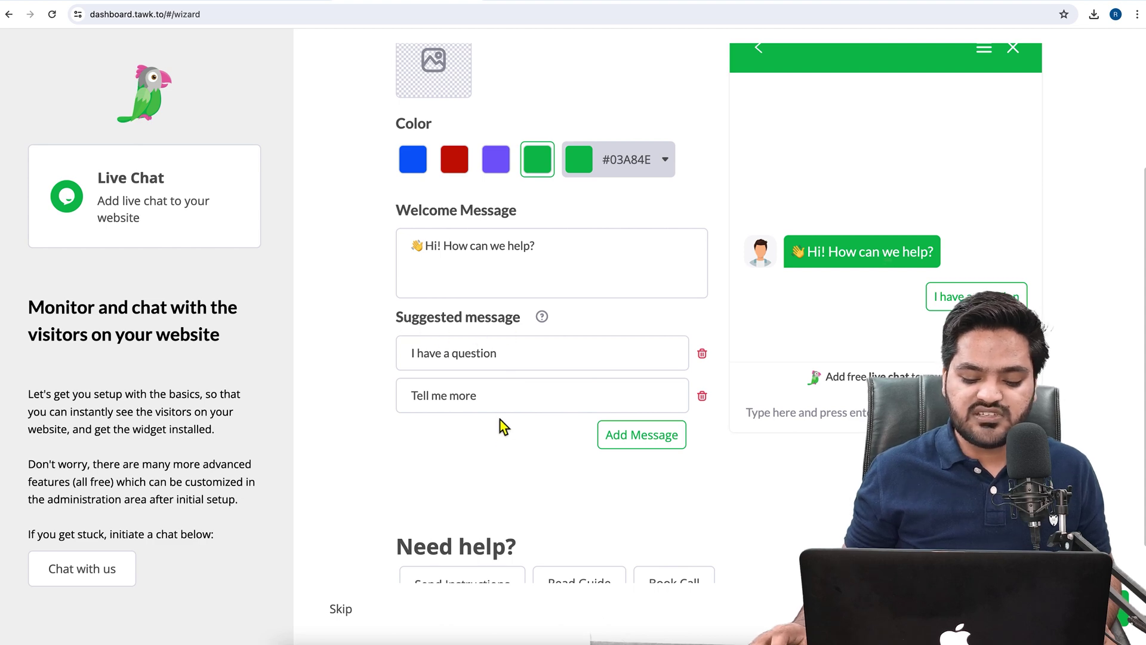
pyautogui.scroll(-2, 500, 420)
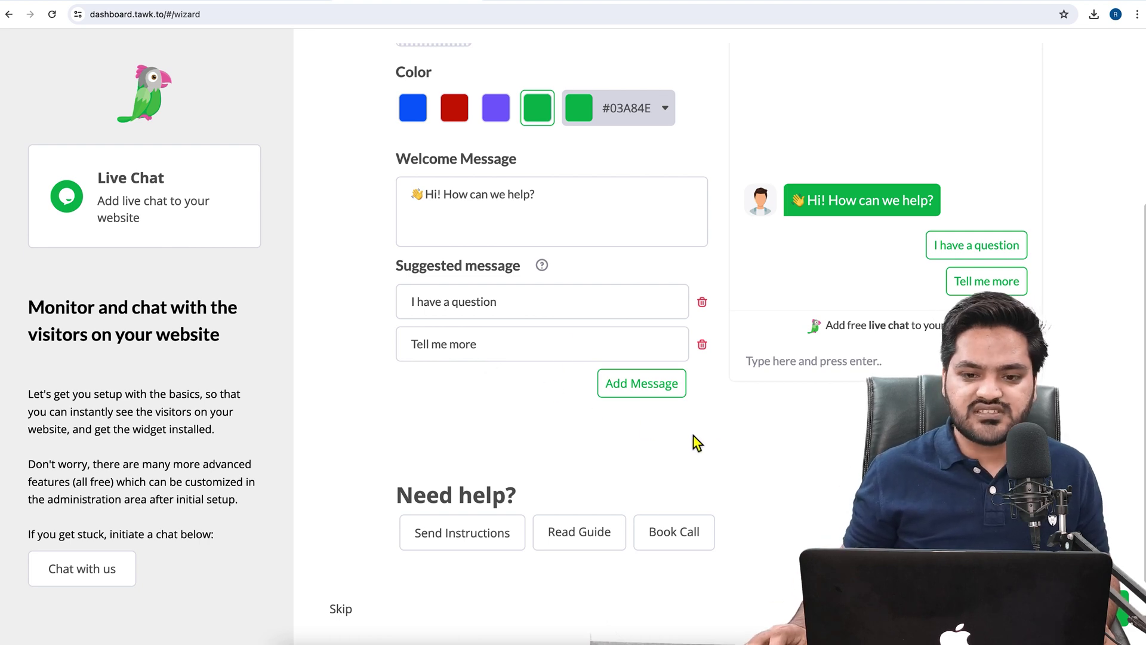
# Skip the widget customization and copy the widget script that goes before the </body> tag.
pyautogui.click(345, 615)
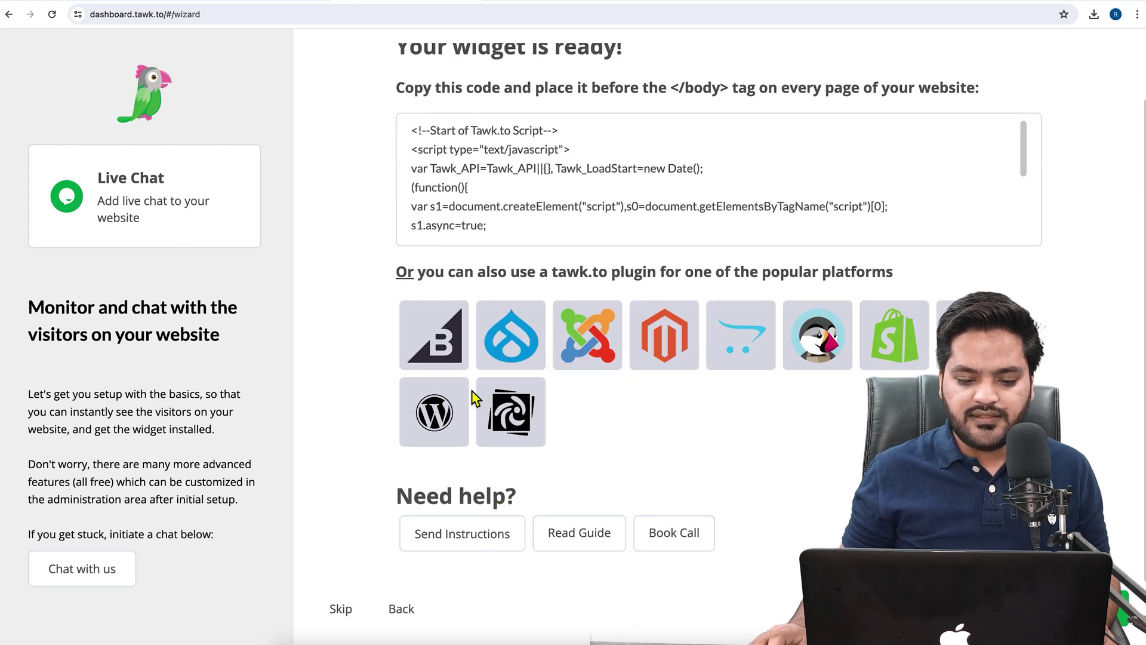
pyautogui.scroll(1, 409, 374)
pyautogui.moveTo(397, 108); pyautogui.dragTo(651, 117)
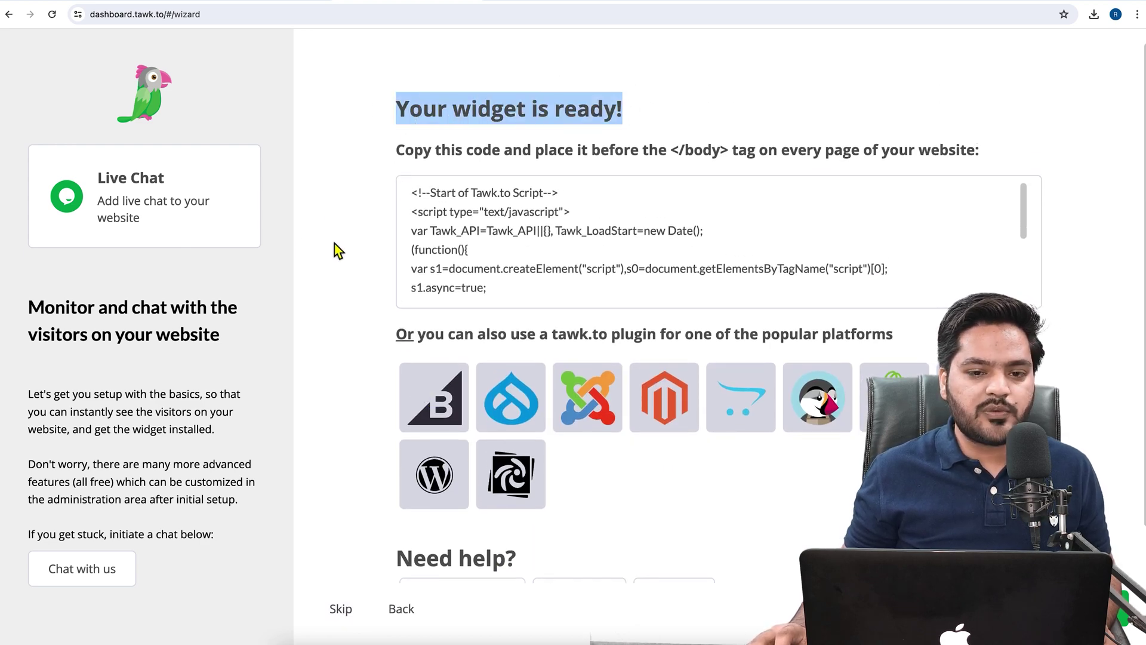
pyautogui.moveTo(434, 202)
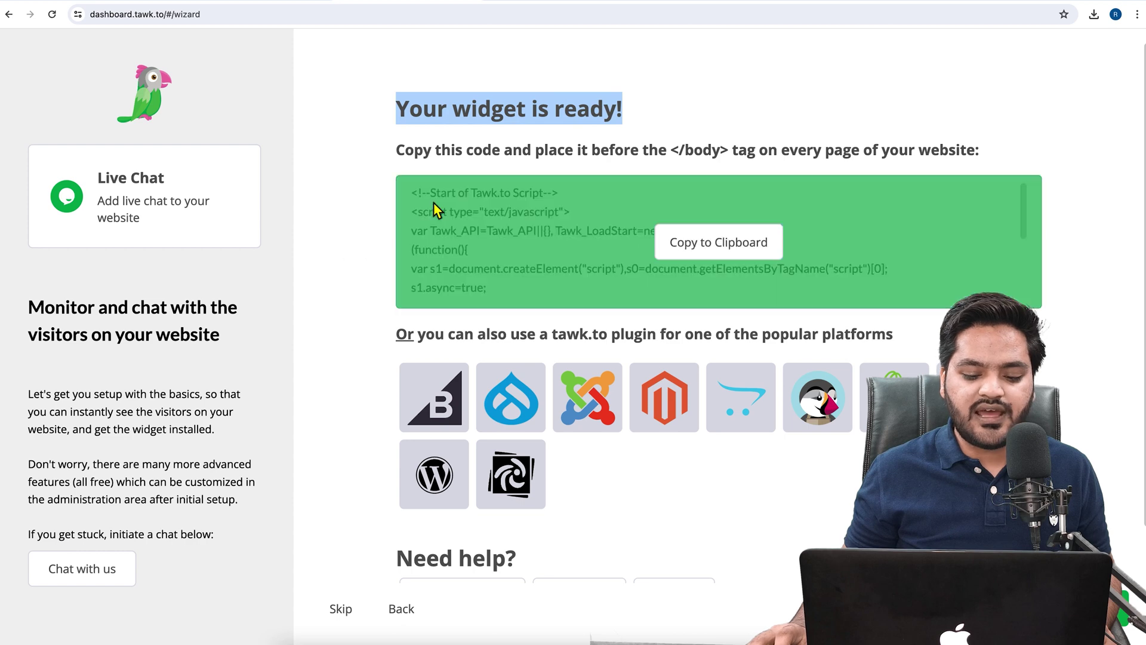
pyautogui.click(710, 245)
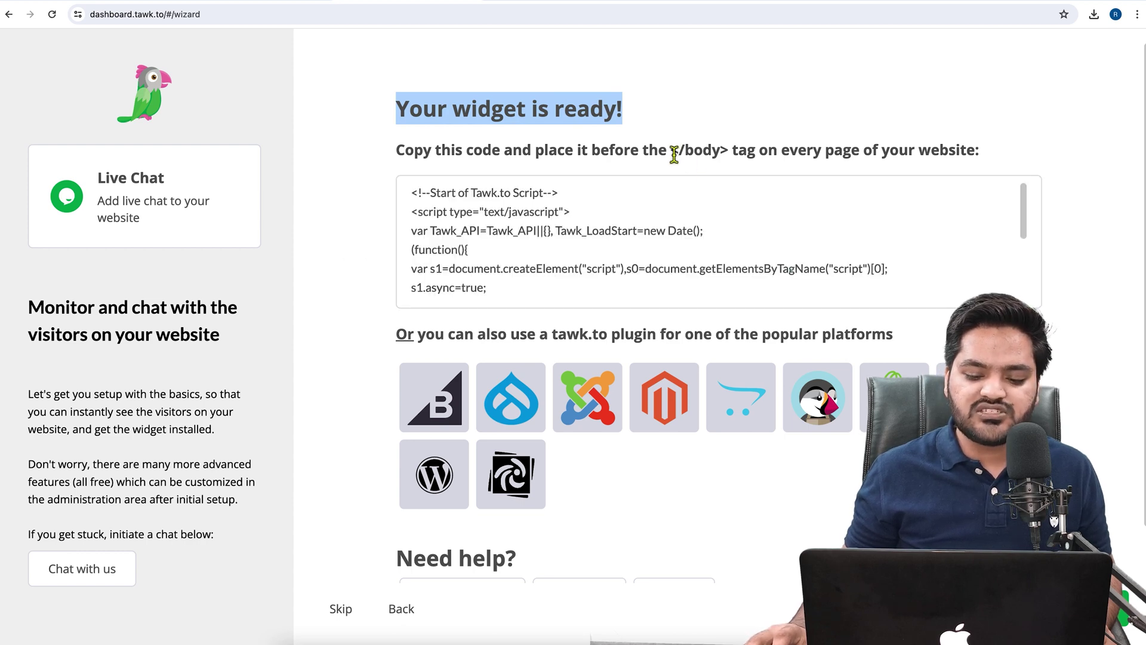
pyautogui.moveTo(672, 150); pyautogui.dragTo(728, 151)
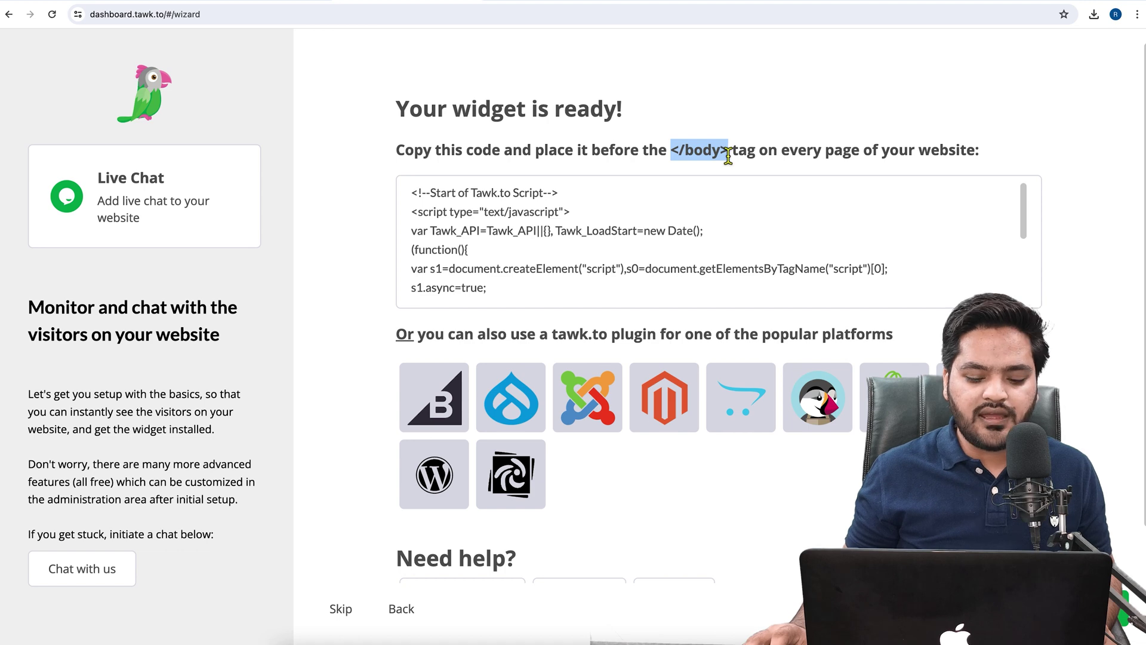
# Open the WordPress option for the chat widget and download the Tawk.To Live Chat plugin.
pyautogui.scroll(-2, 351, 297)
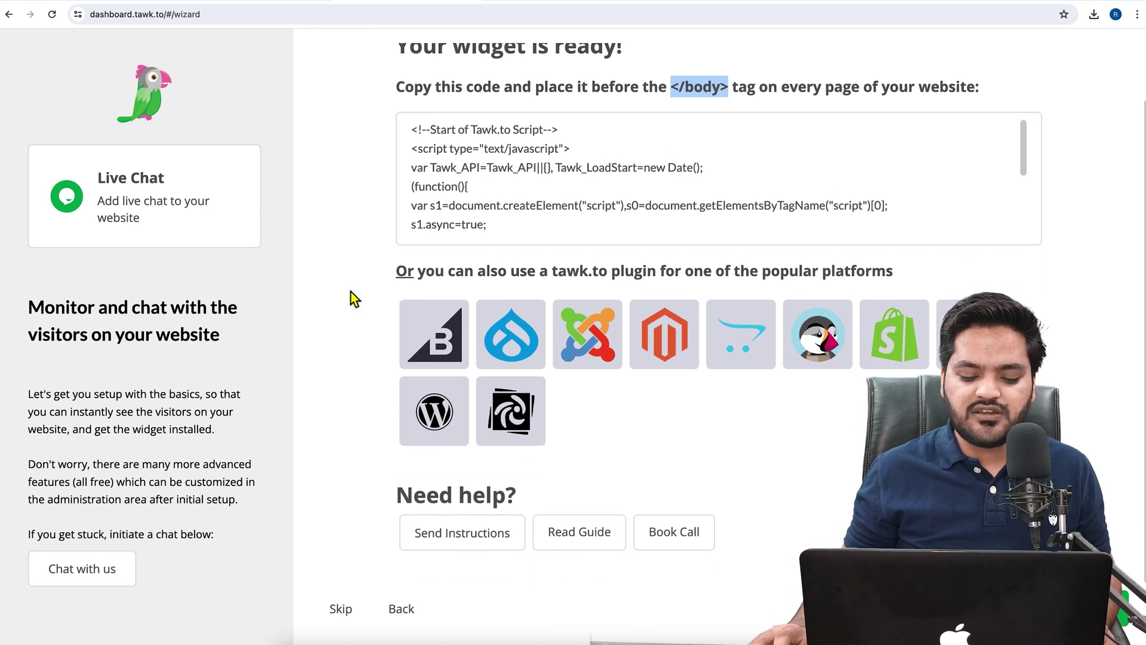
pyautogui.click(438, 431)
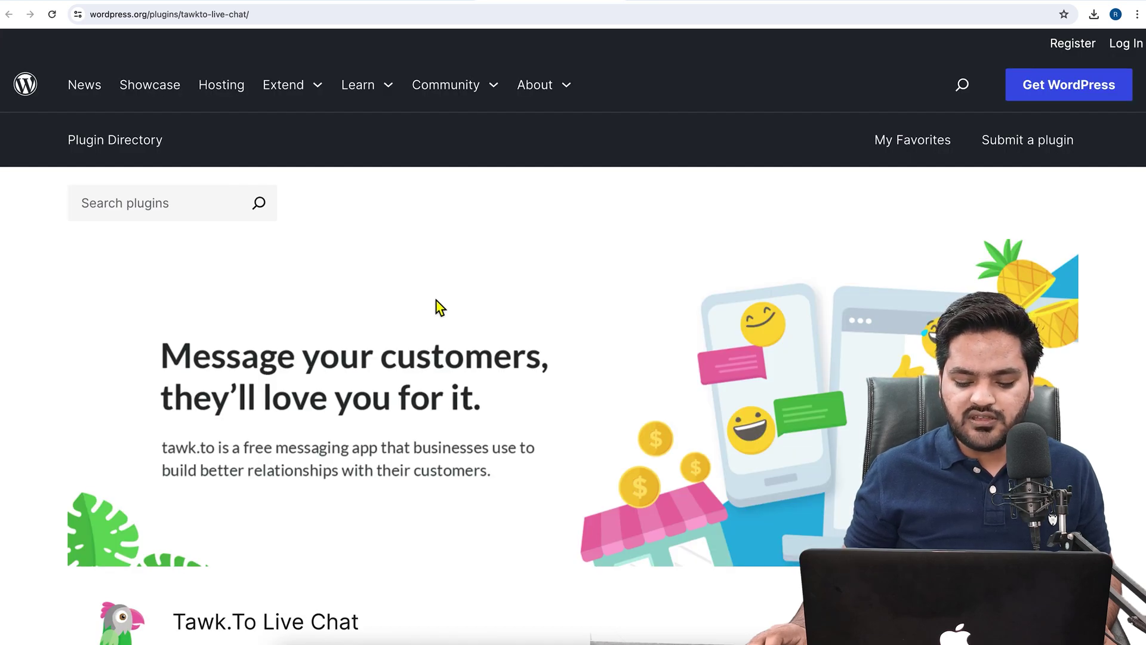
pyautogui.scroll(-4, 438, 308)
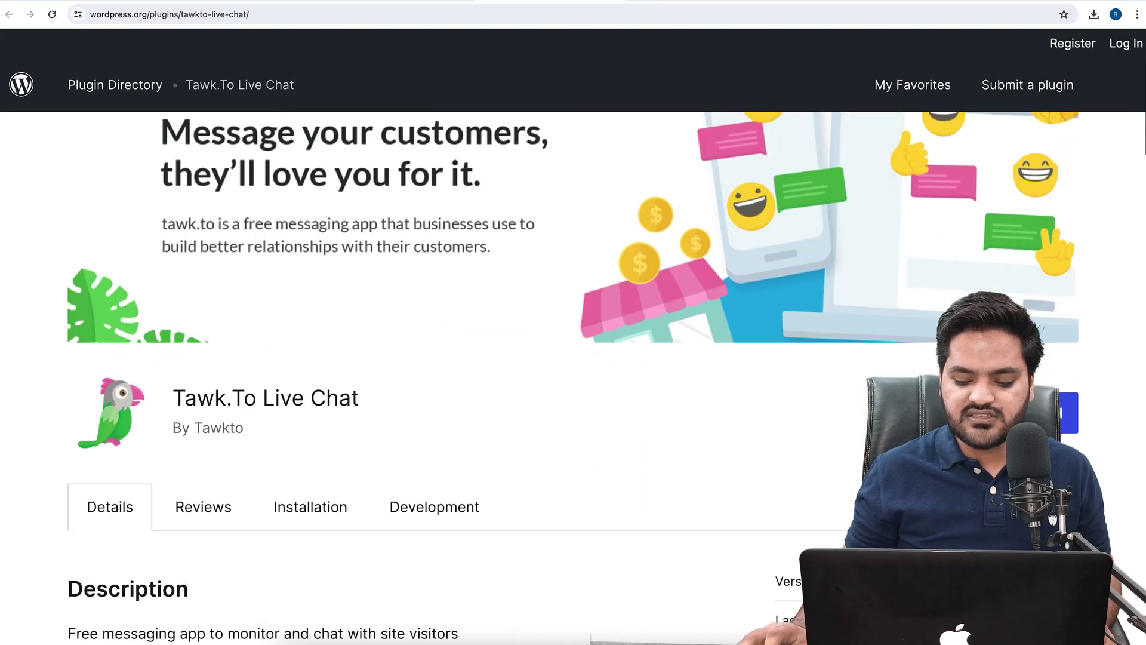
pyautogui.scroll(-3, 438, 307)
pyautogui.click(1027, 276)
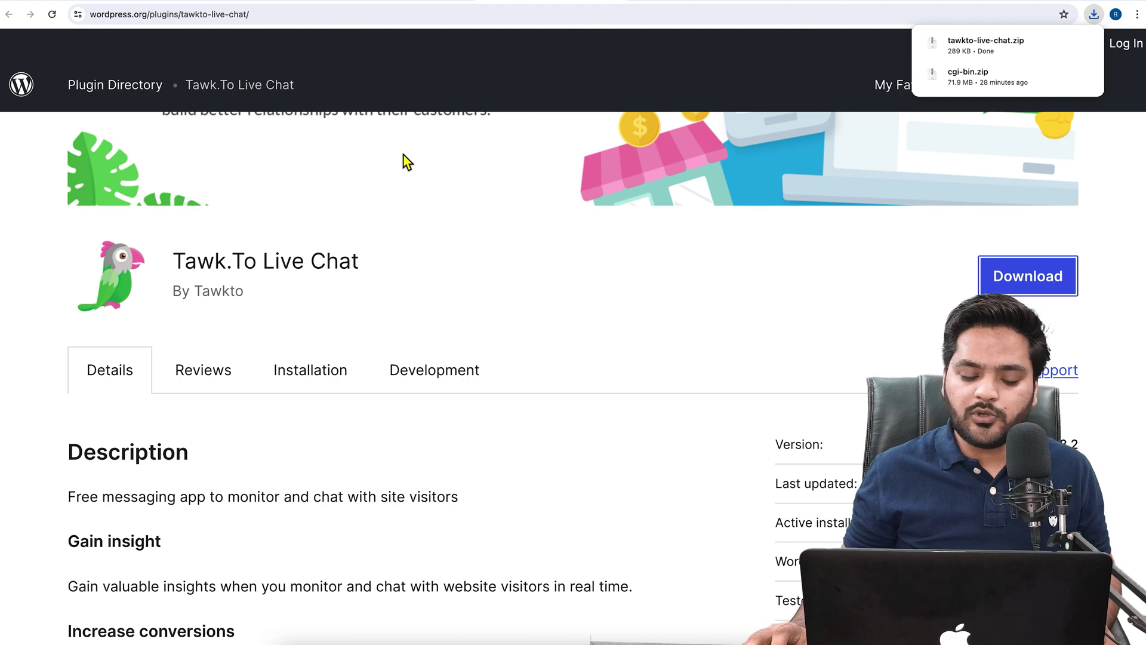
# Switch to the learnwp.co.in WordPress admin and choose tawkto-live-chat.zip from Downloads as the new plugin to upload.
pyautogui.click(134, 1)
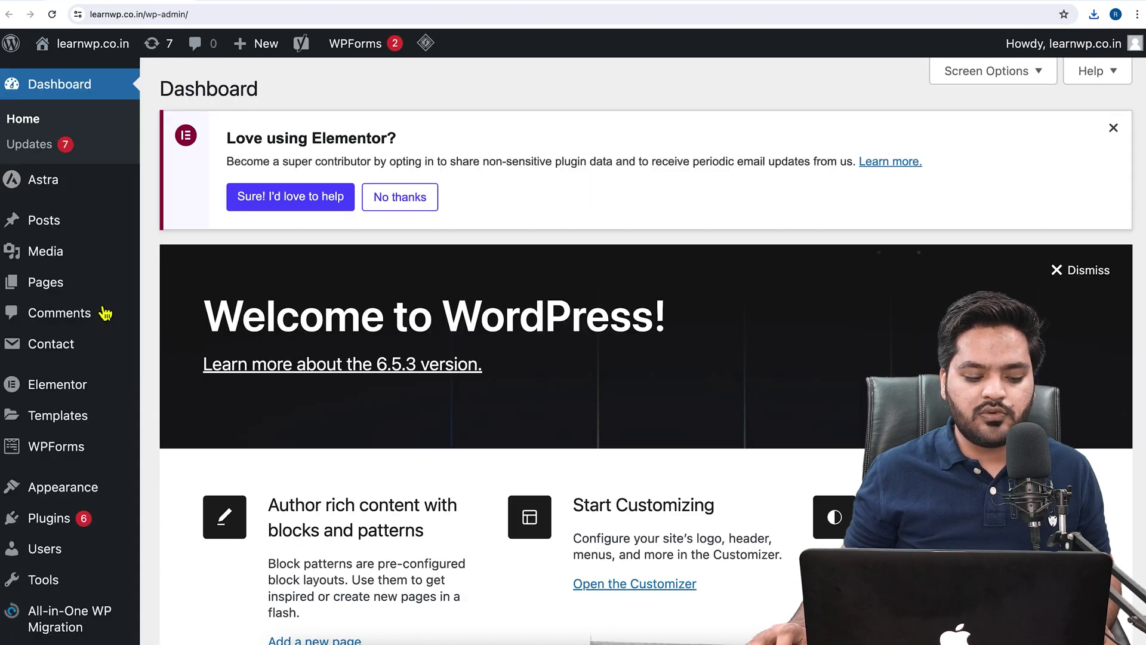
pyautogui.moveTo(77, 518)
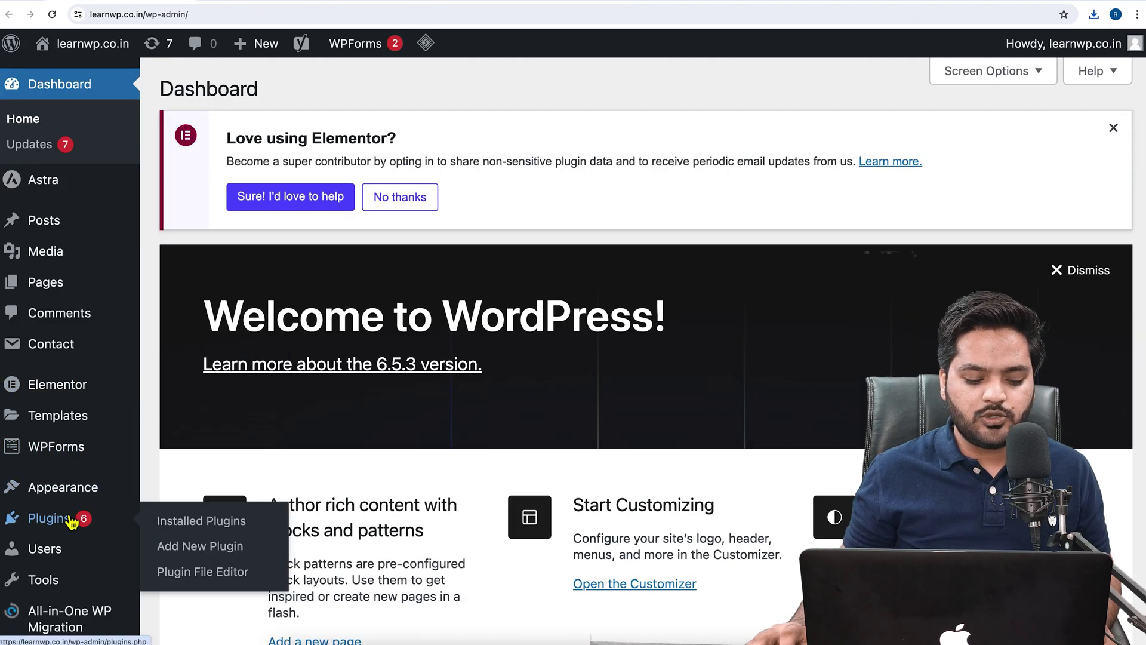
pyautogui.click(194, 548)
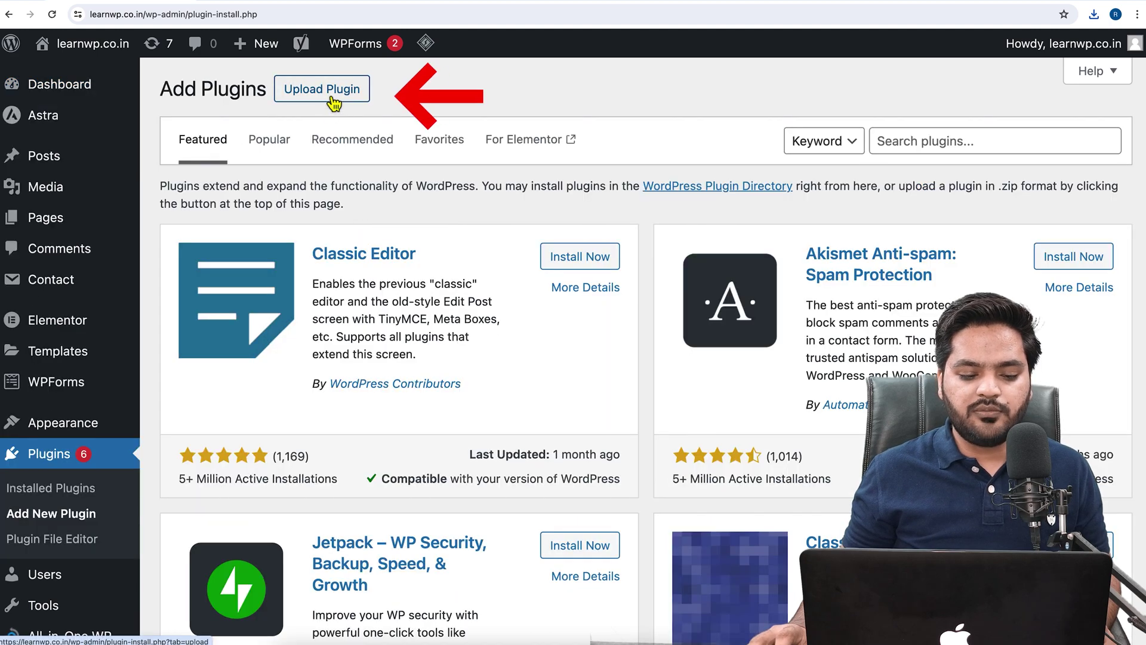
pyautogui.click(332, 100)
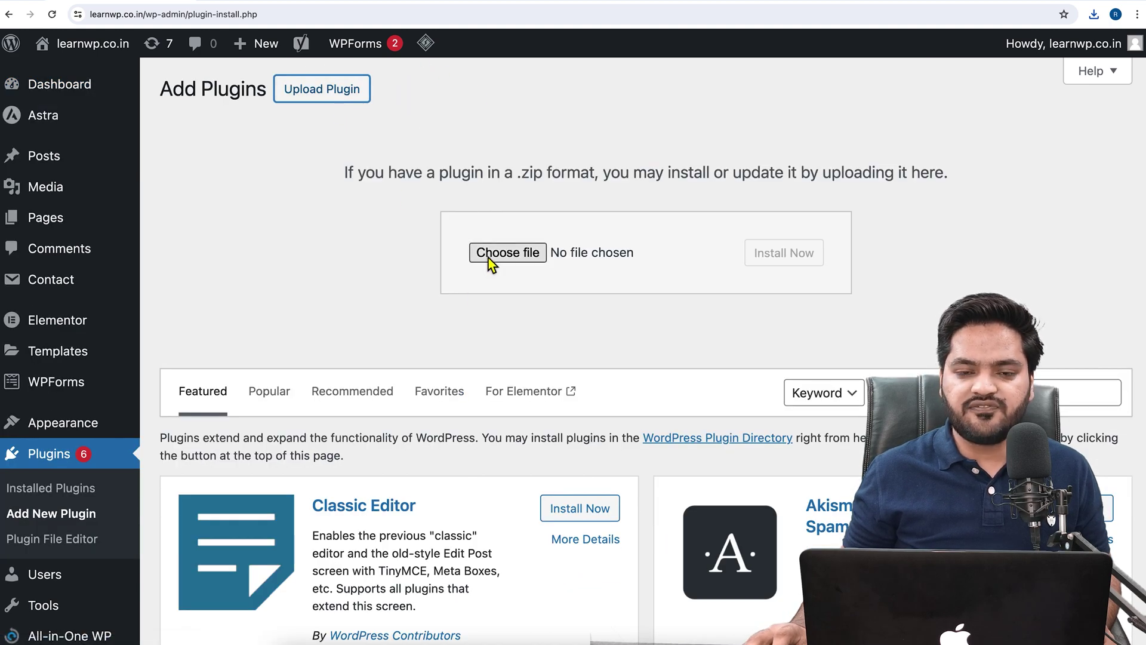
pyautogui.click(508, 252)
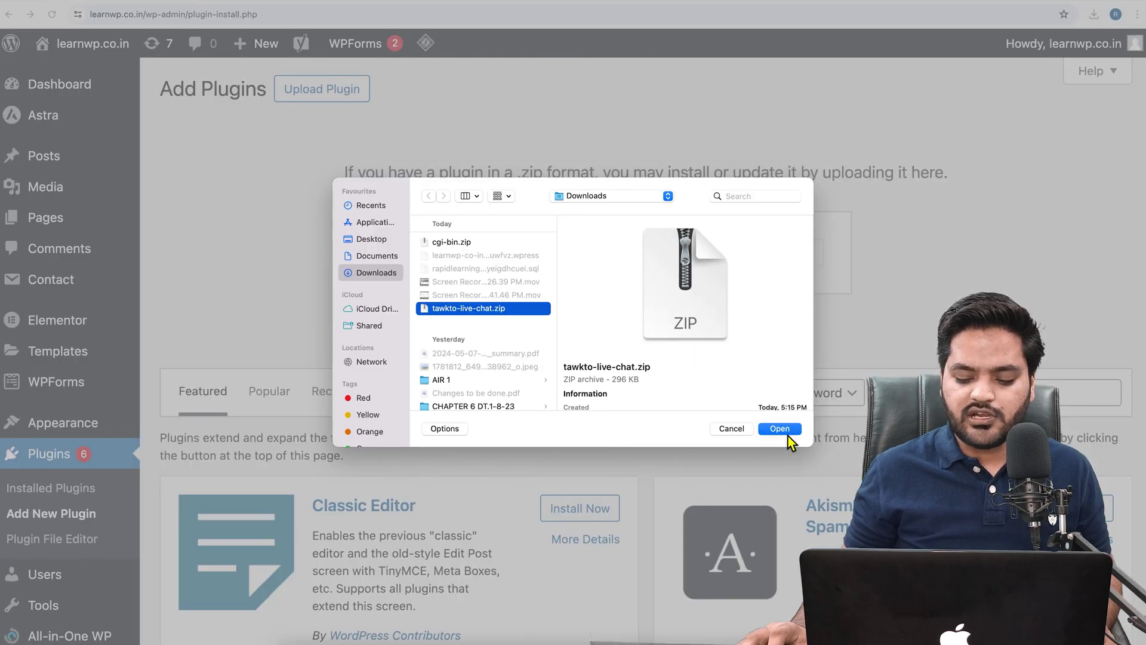
pyautogui.click(786, 433)
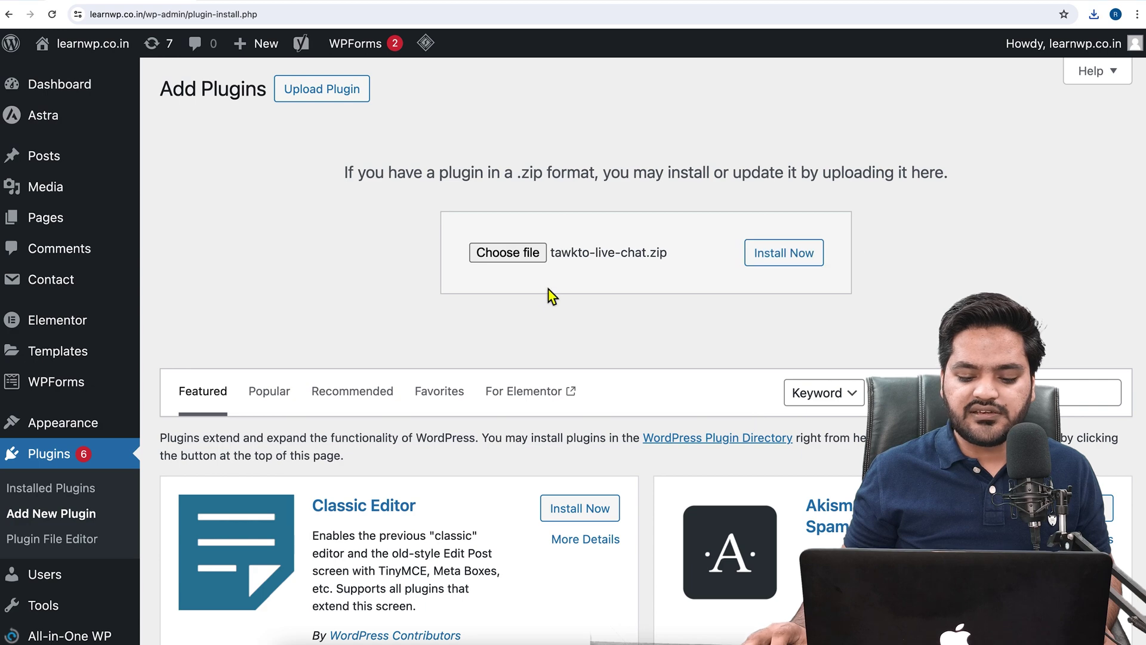
# Install and activate the uploaded tawk.to plugin, and reload the installed plugins page.
pyautogui.click(786, 270)
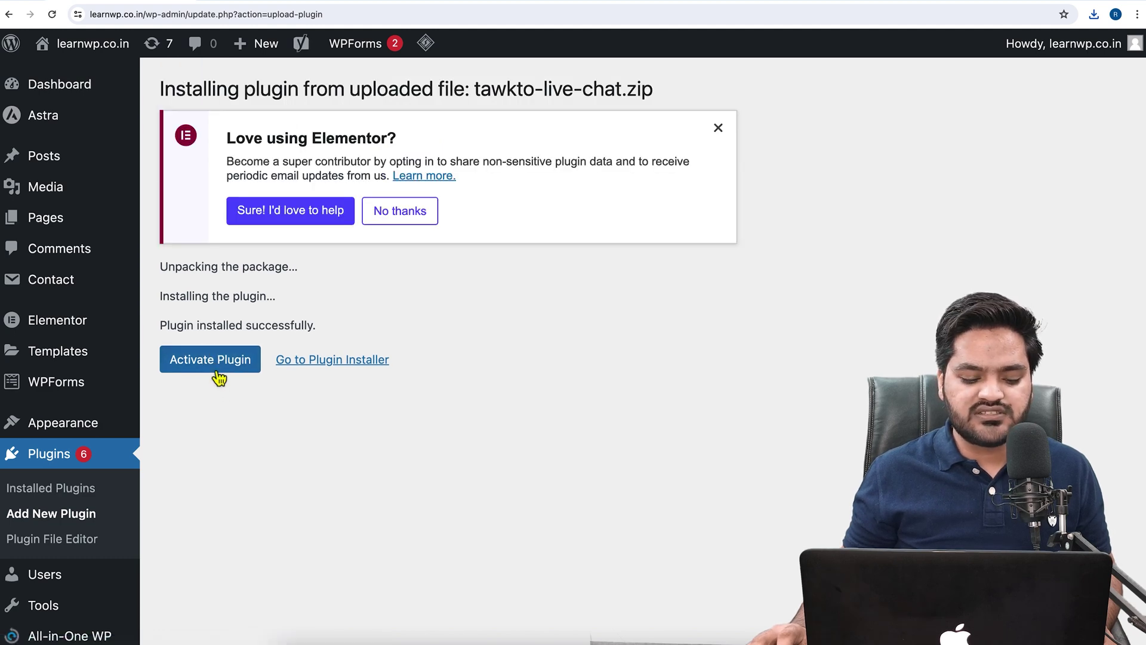
pyautogui.click(220, 382)
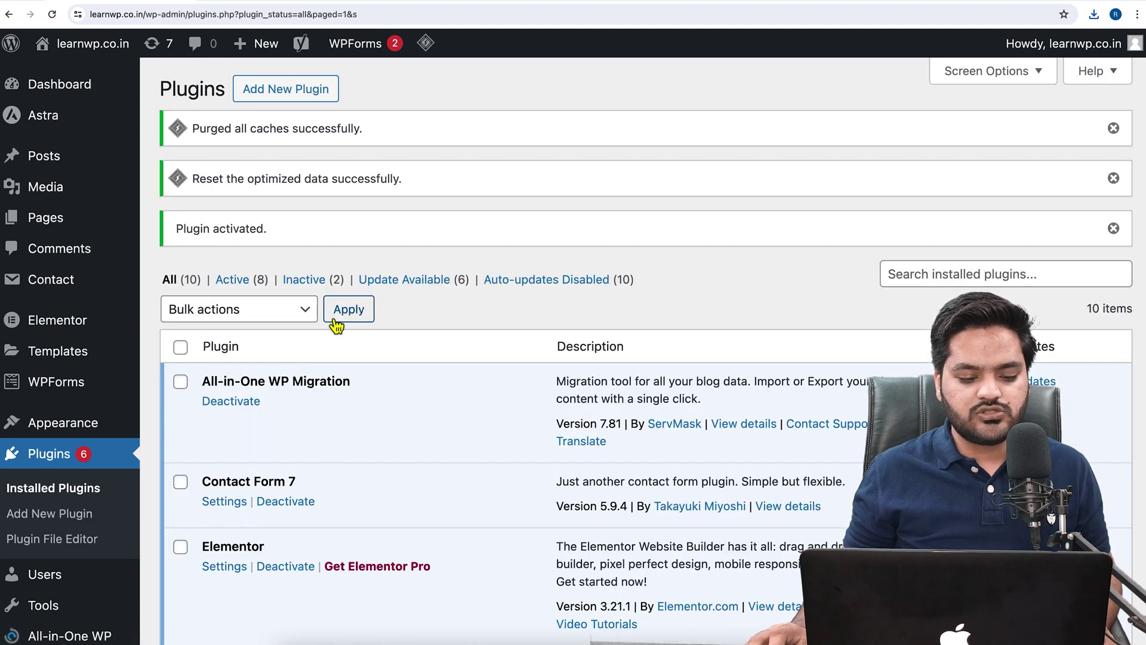
pyautogui.moveTo(181, 230); pyautogui.dragTo(264, 230)
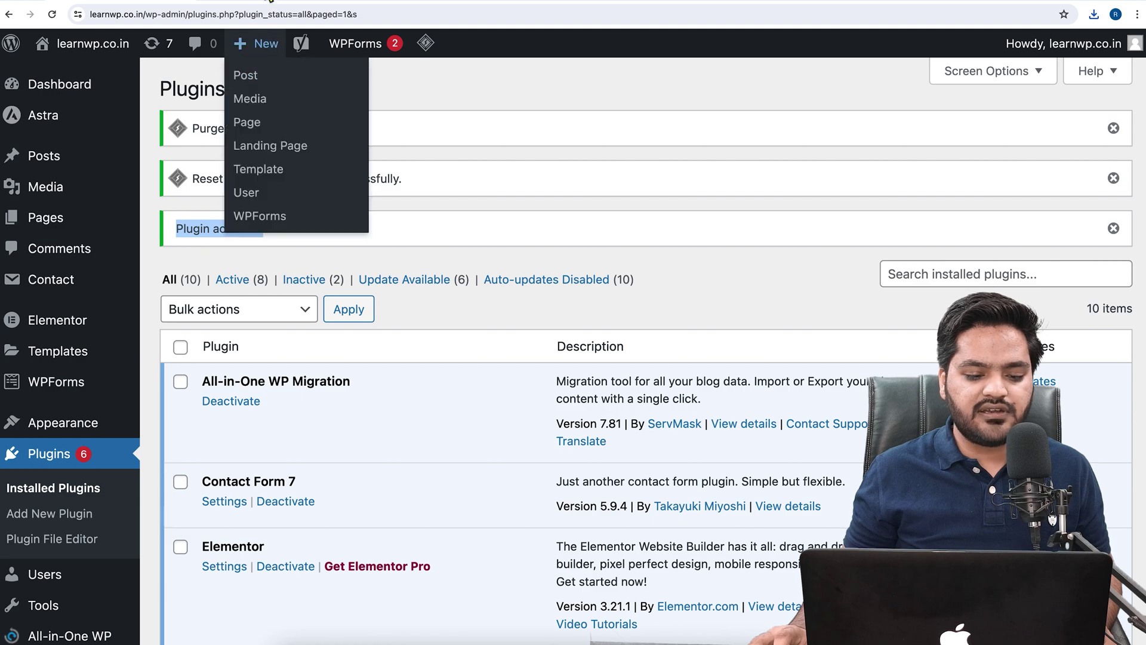
pyautogui.press('super+r')
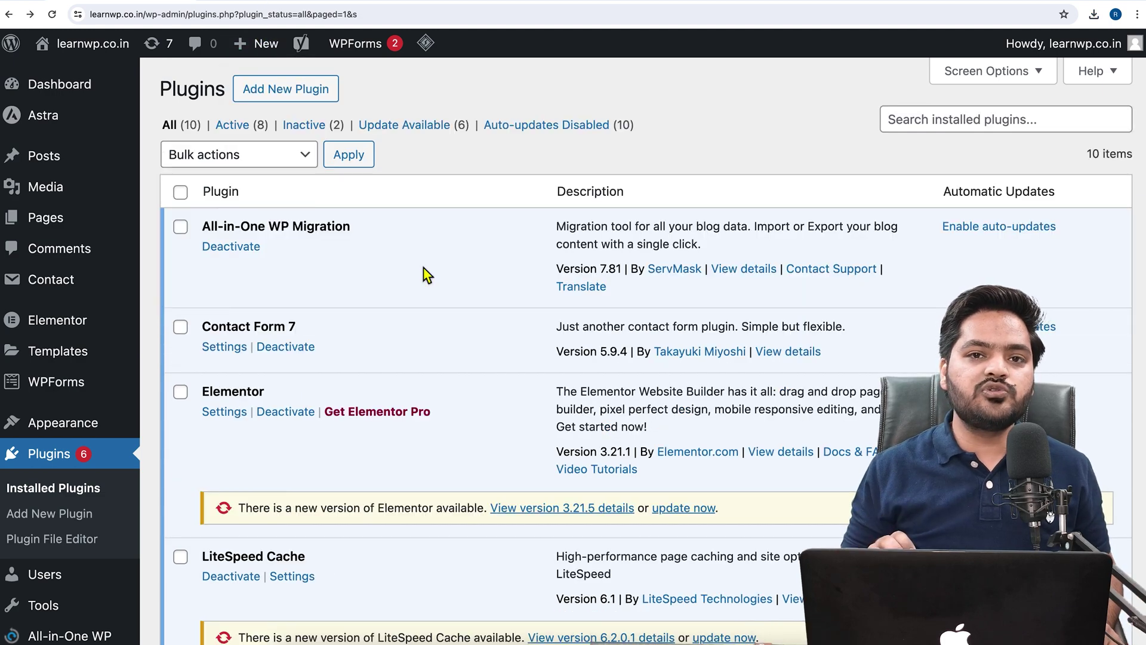
# Open the Tawk.to Live Chat plugin settings, log in with the account email and password, and decline saving the password.
pyautogui.scroll(-13, 428, 275)
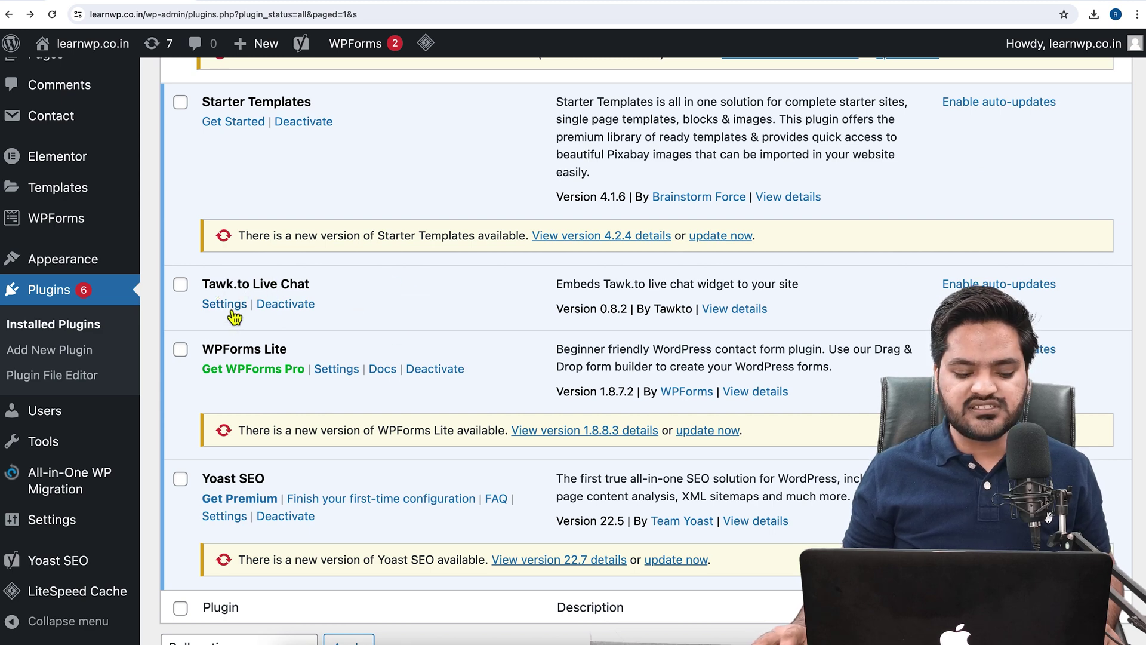
pyautogui.click(225, 305)
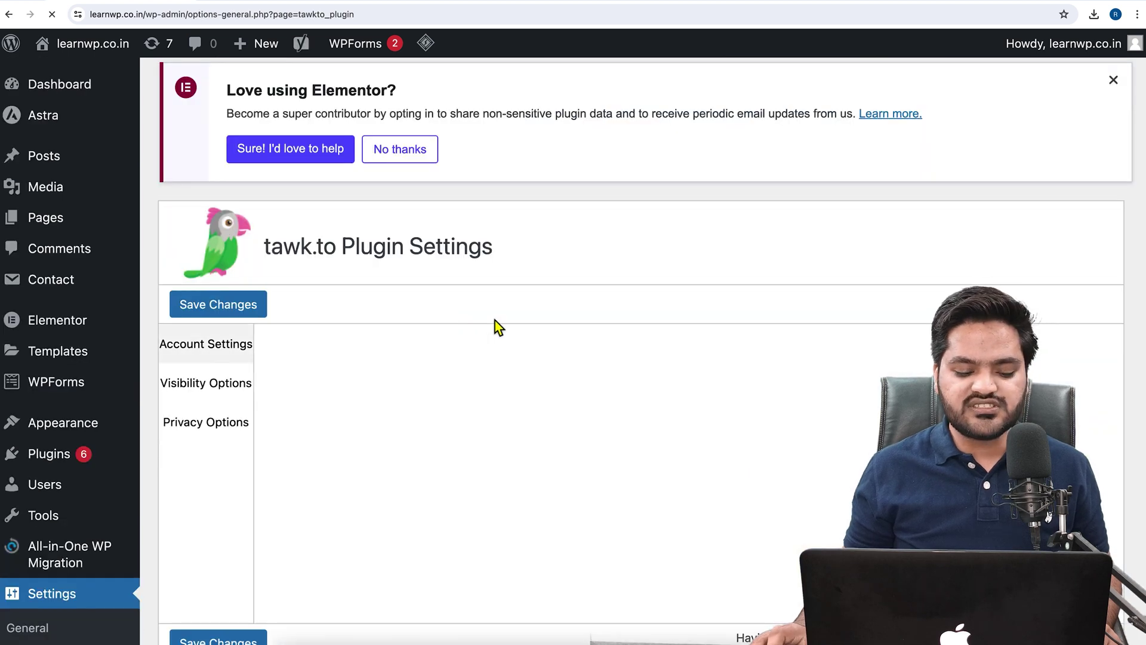
pyautogui.scroll(-1, 500, 325)
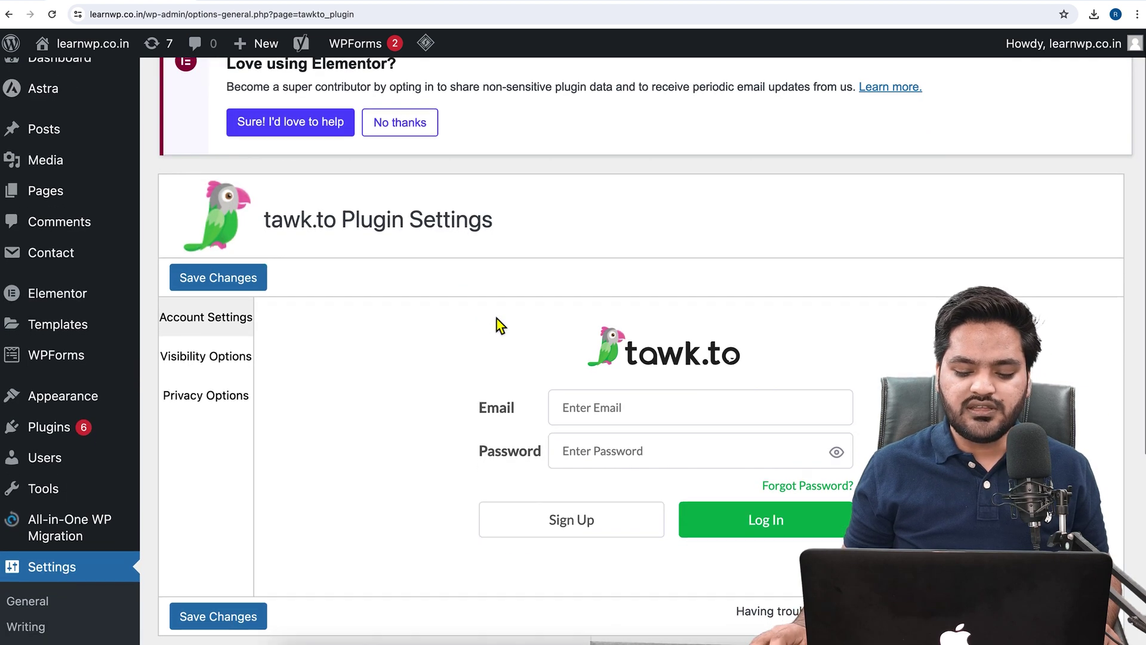
pyautogui.scroll(-1, 501, 325)
pyautogui.click(604, 401)
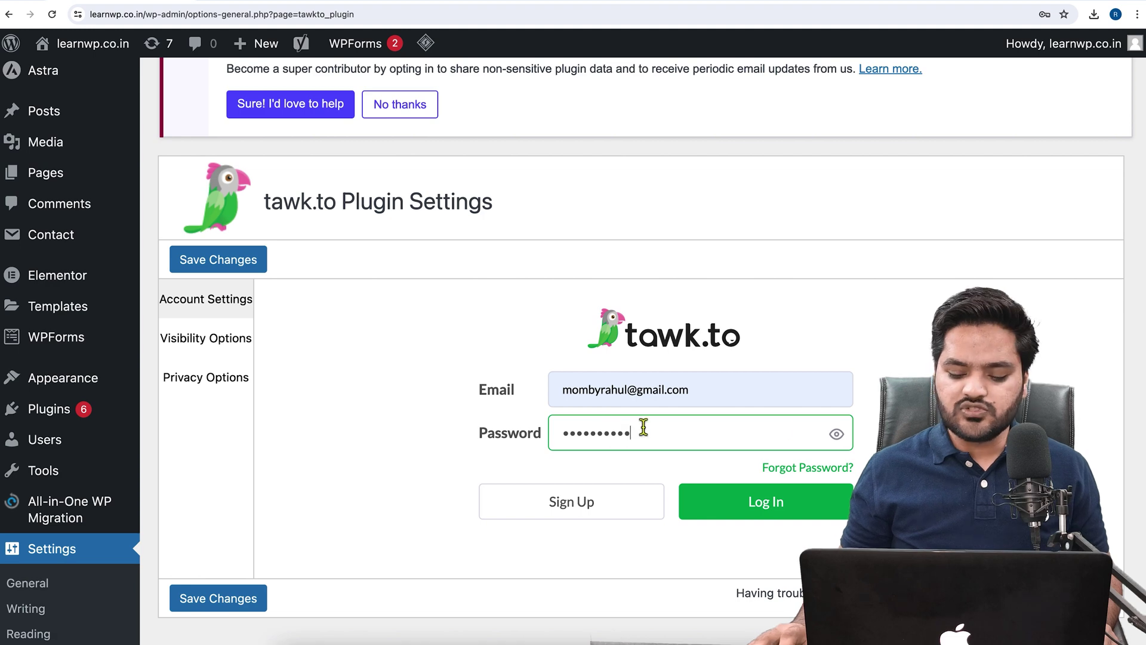
pyautogui.click(780, 511)
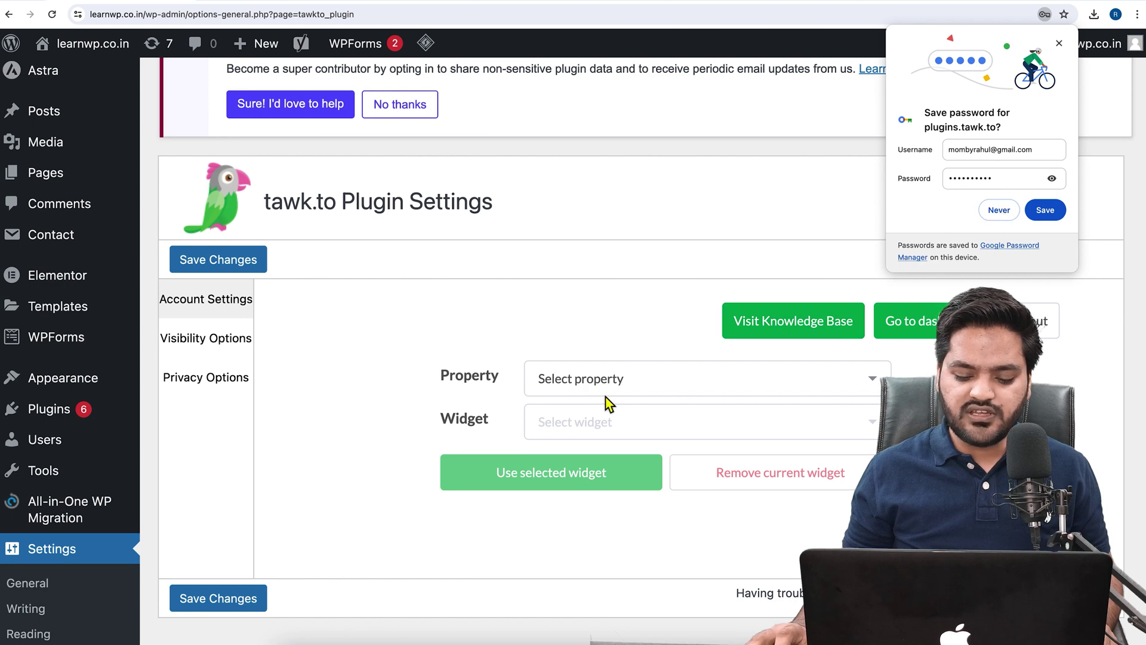
pyautogui.click(999, 210)
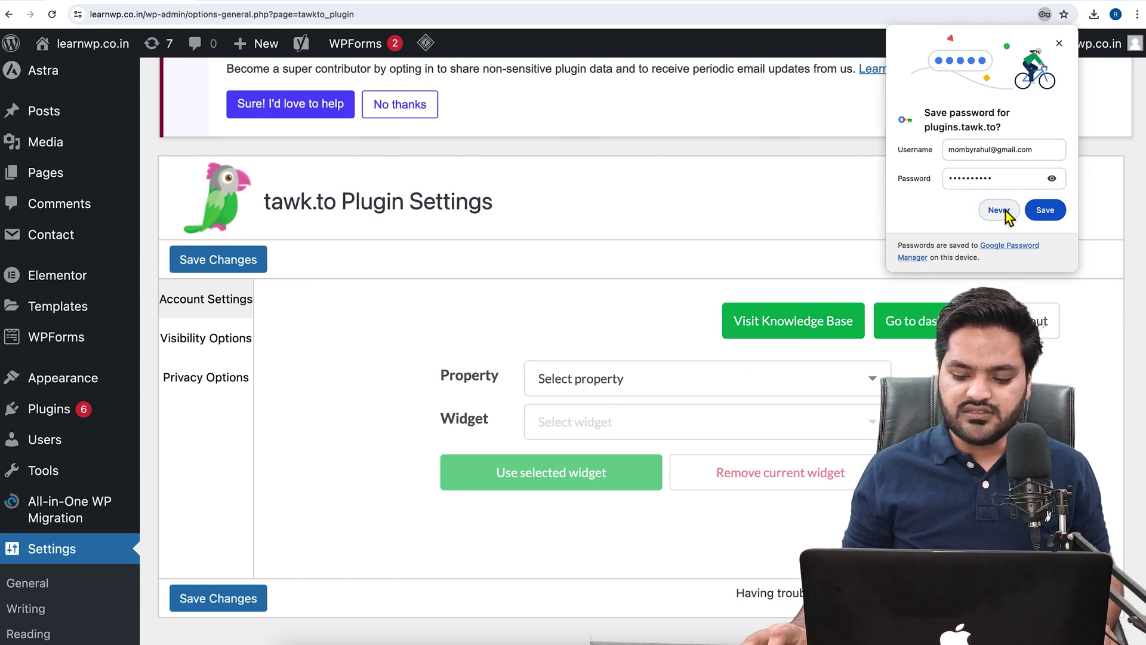
pyautogui.click(999, 210)
# Select the Learnwp property and Learnwp widget, add the widget to the site and save the plugin settings.
pyautogui.click(665, 391)
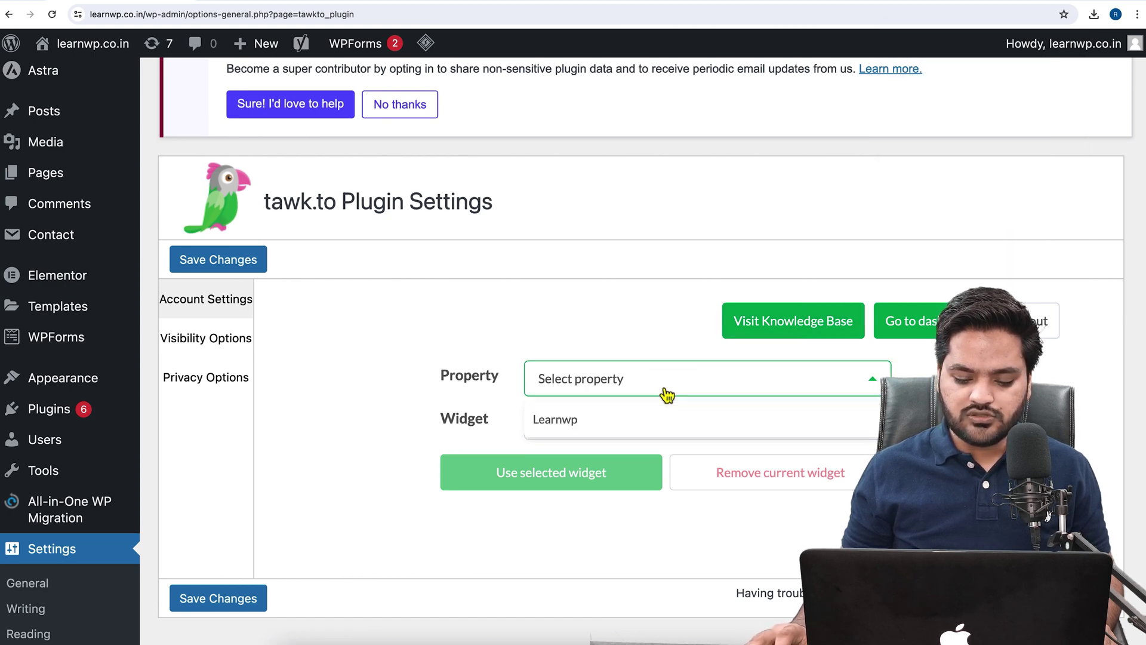
pyautogui.click(599, 432)
pyautogui.click(652, 430)
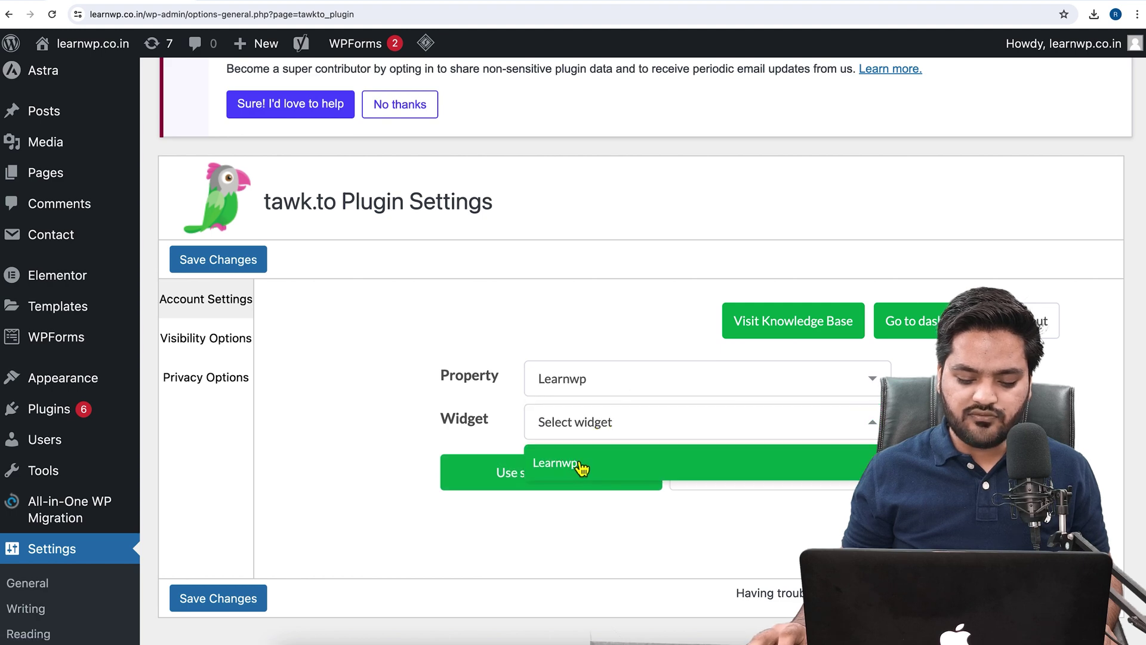
pyautogui.click(576, 464)
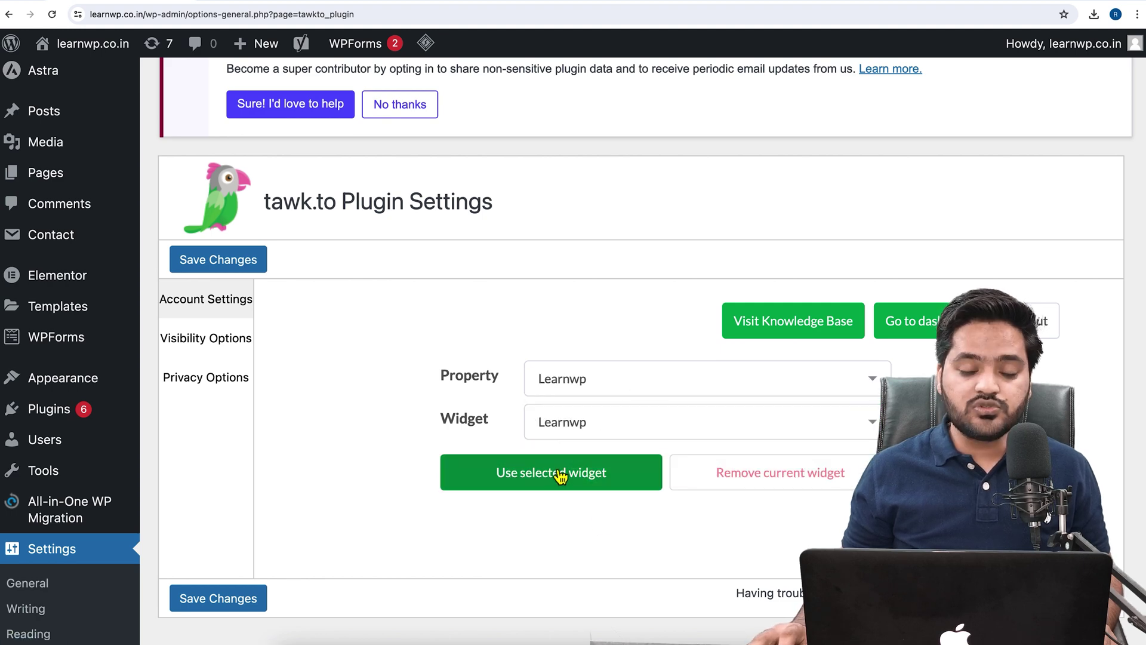
pyautogui.click(559, 476)
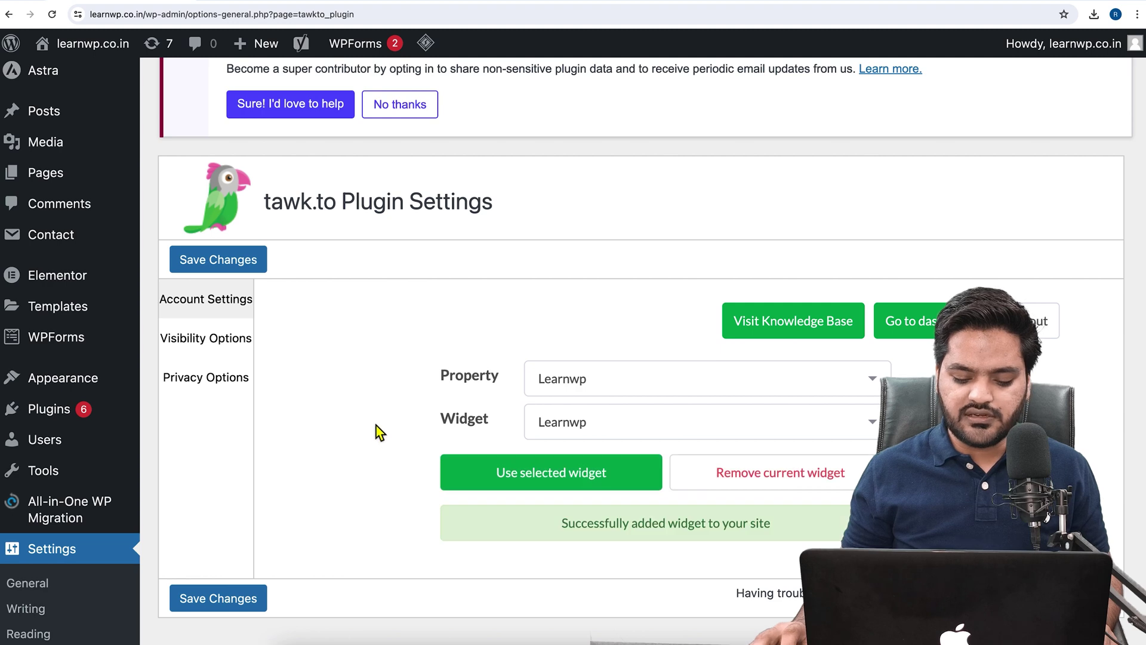
pyautogui.moveTo(553, 529); pyautogui.dragTo(801, 522)
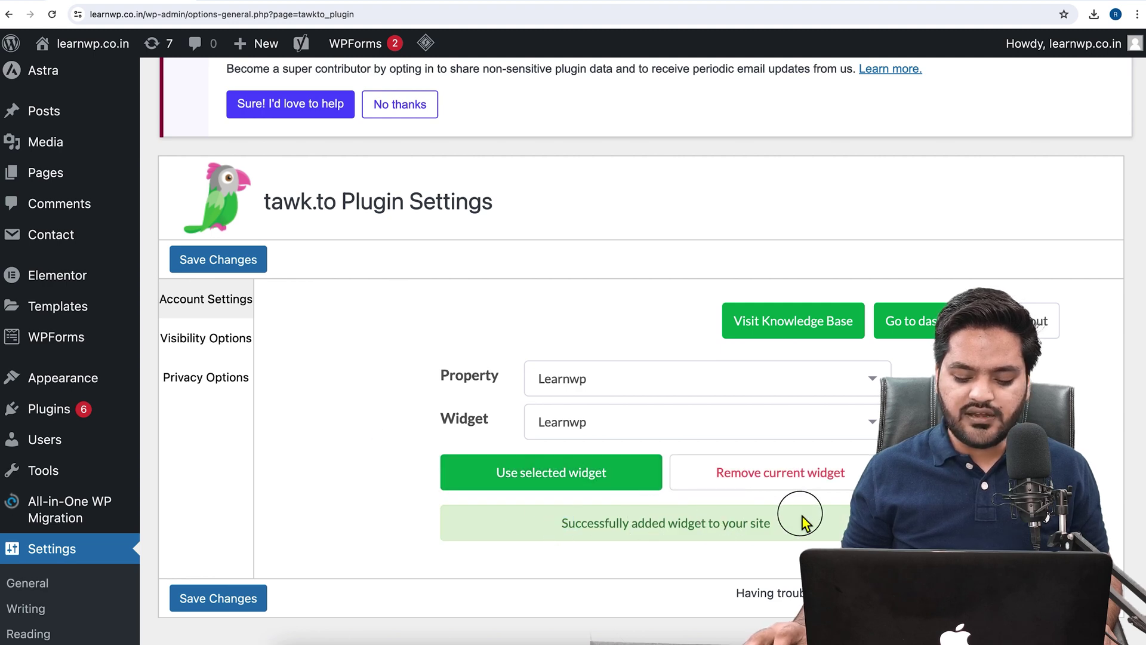
pyautogui.click(194, 614)
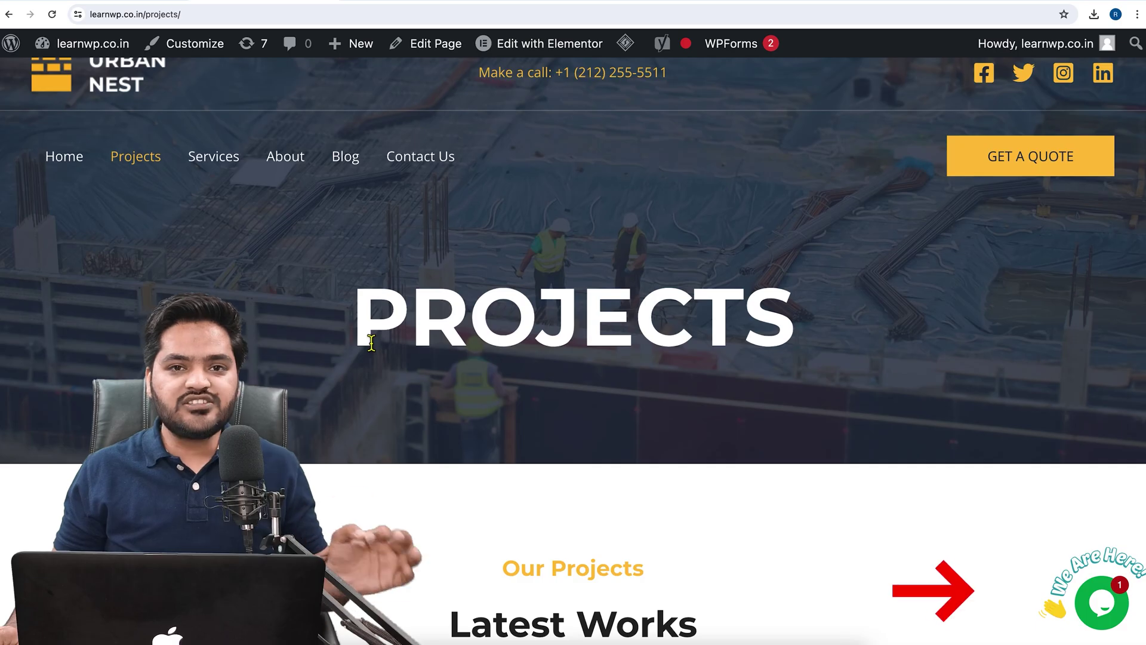
# Open the chat widget on the site's Projects page and send the visitor message "HI".
pyautogui.scroll(-5, 991, 465)
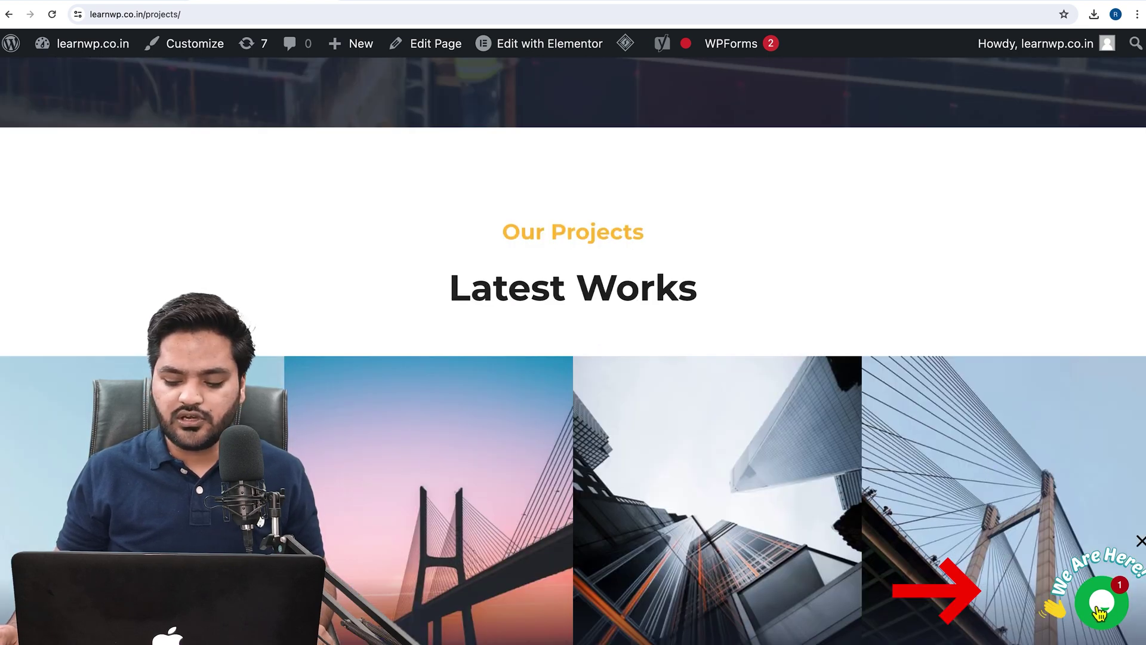
pyautogui.click(1101, 609)
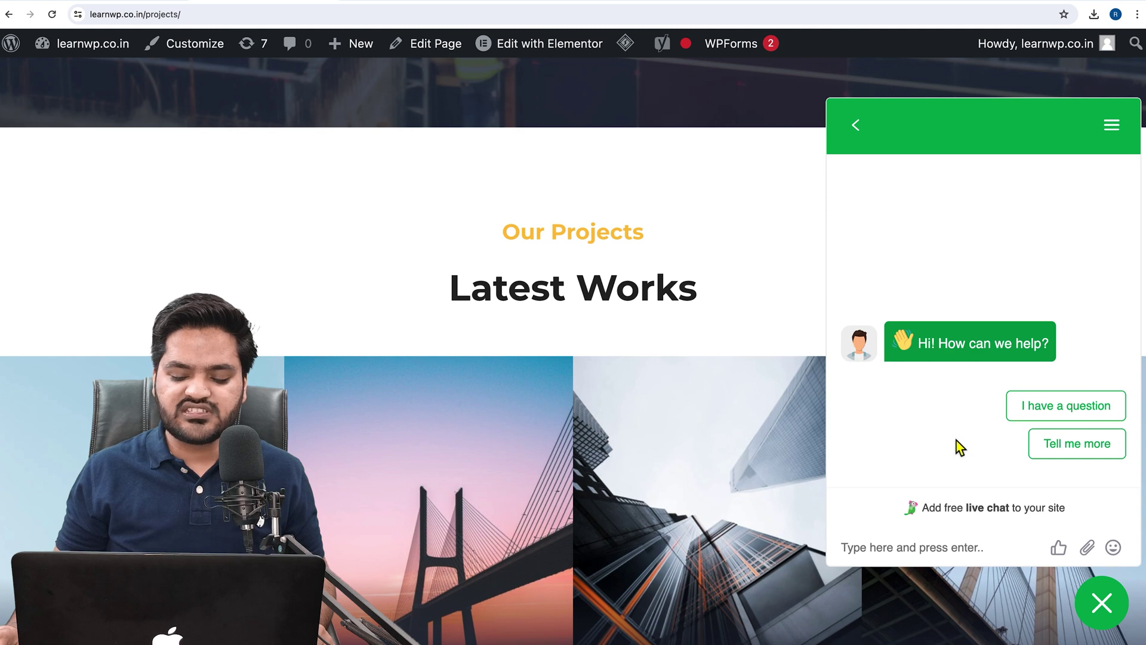
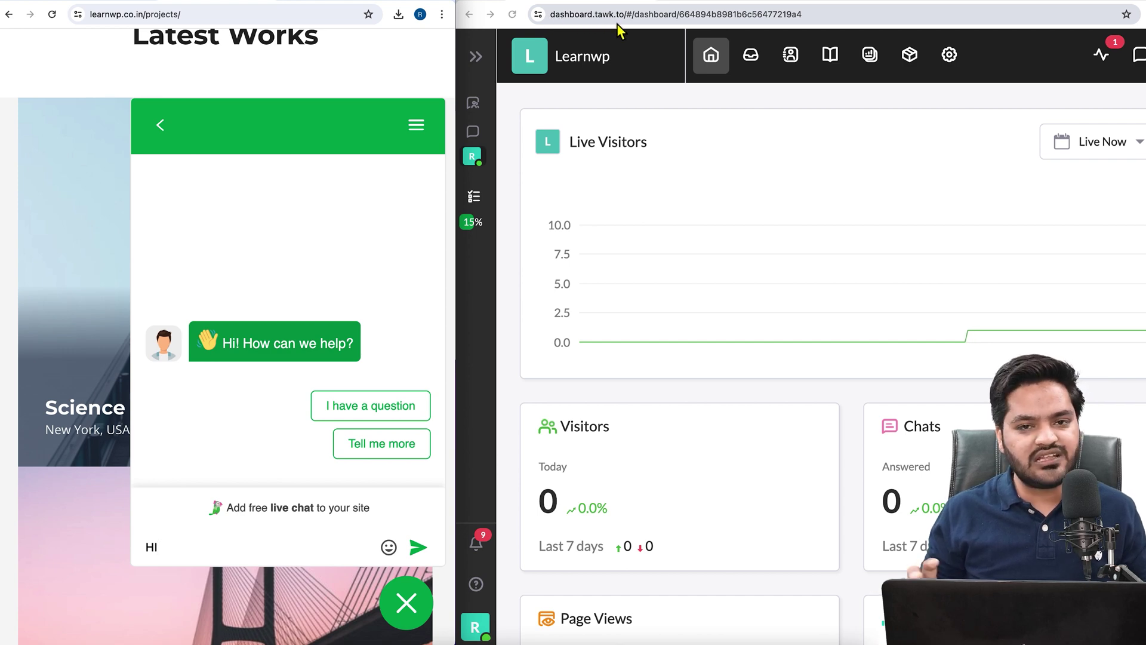
pyautogui.click(418, 547)
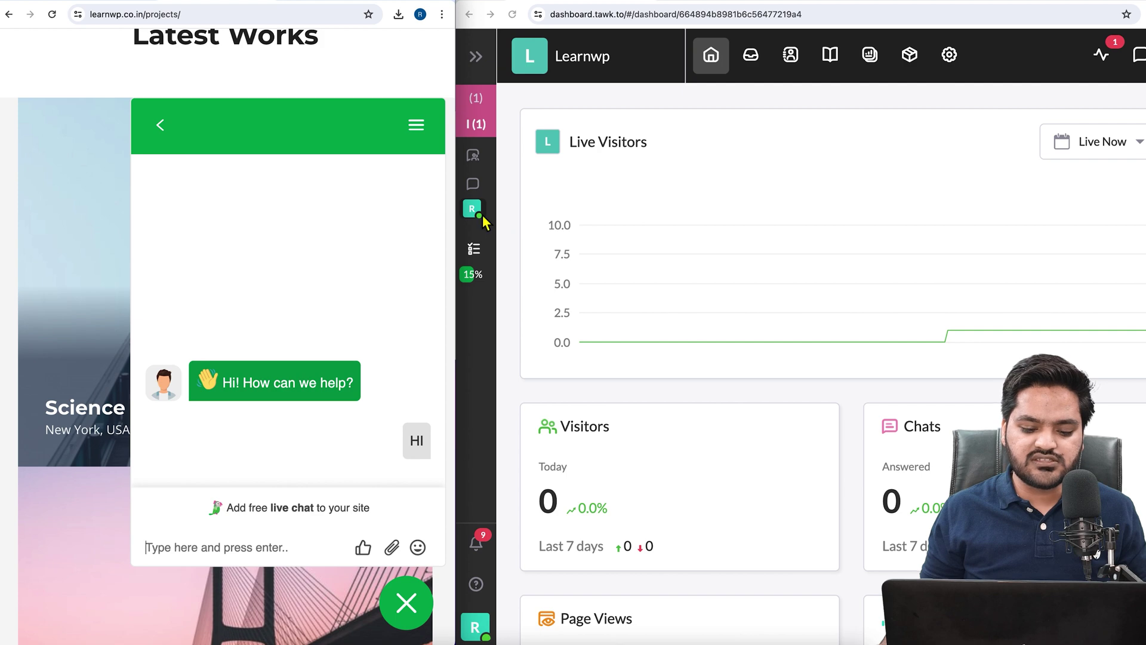
# Open the incoming learnwp.co.in visitor chat in the tawk.to dashboard, join it and send the reply "Hello".
pyautogui.click(476, 58)
pyautogui.moveTo(544, 155)
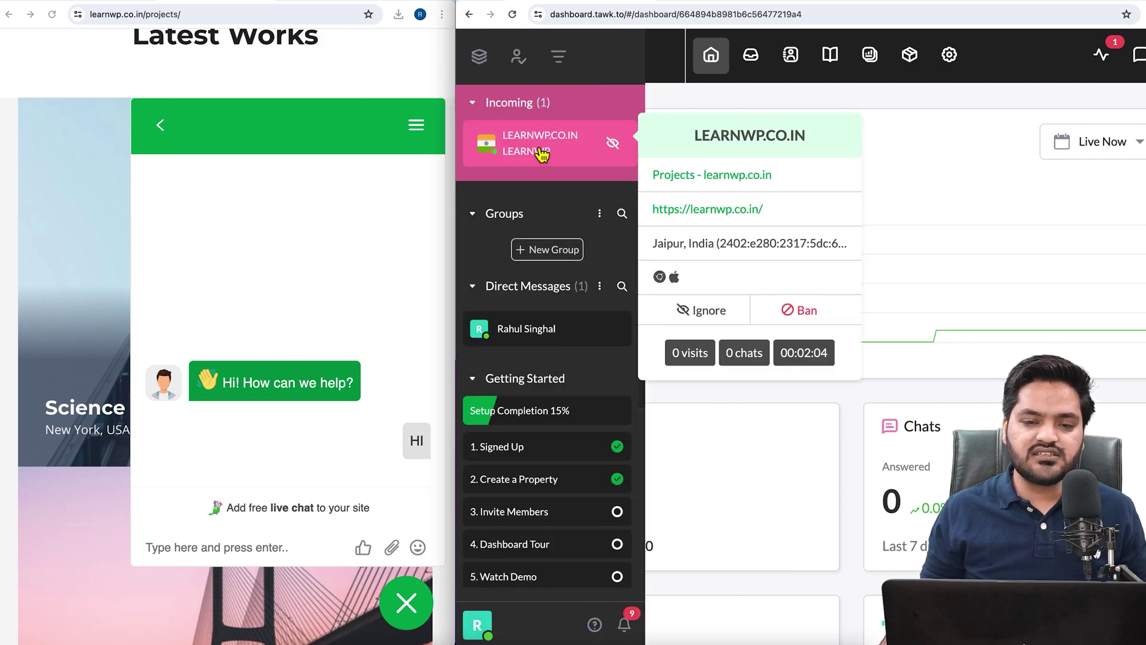
pyautogui.click(542, 155)
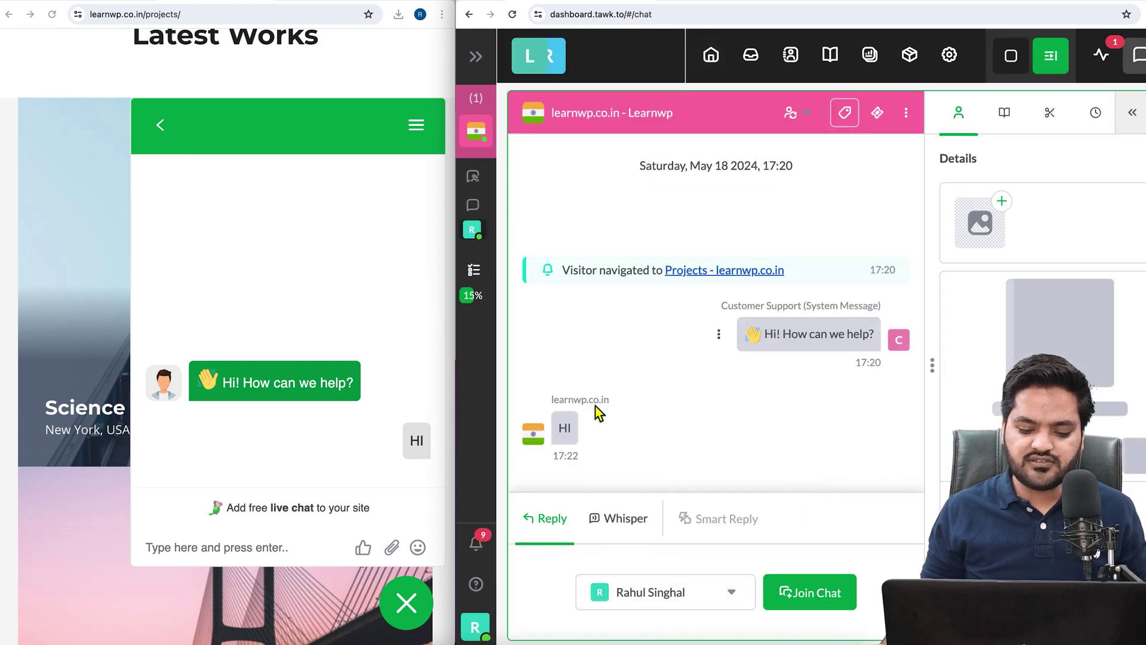
pyautogui.click(818, 594)
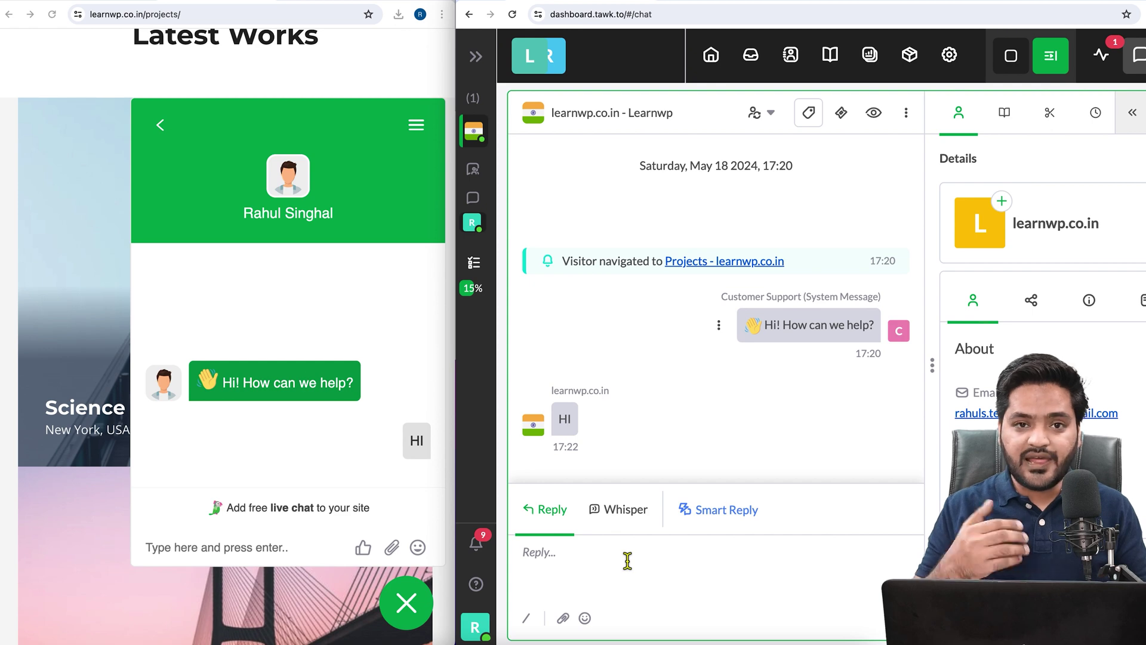
pyautogui.write('Hello')
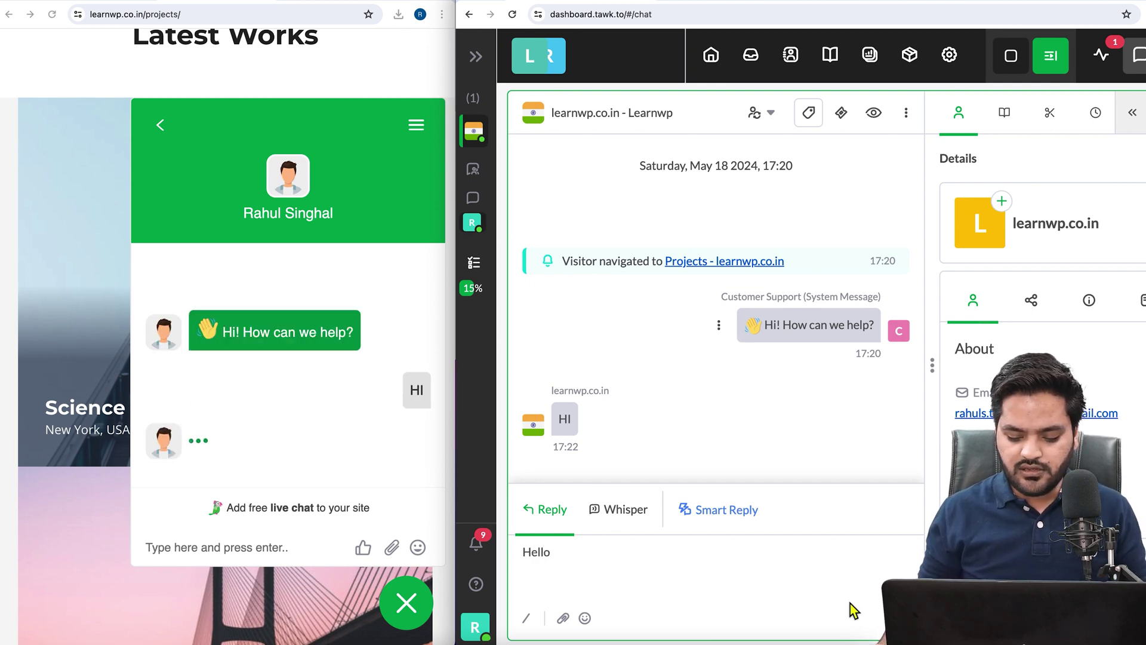
pyautogui.press('Return')
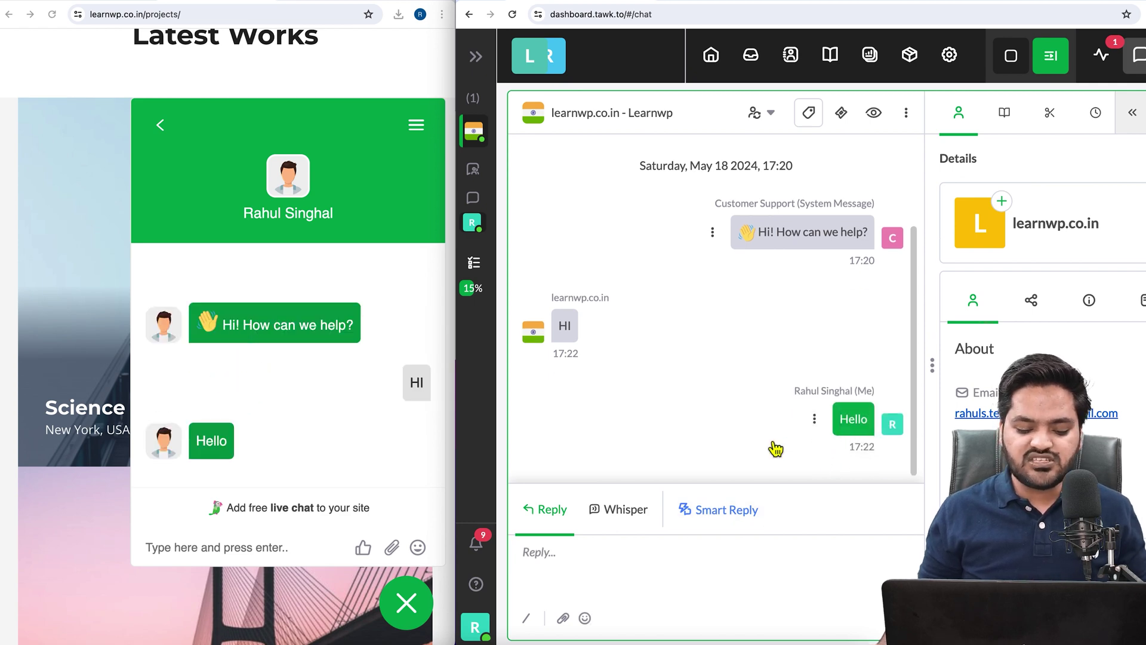
# Send the visitor message "I want to enquire about yout services" from the chat widget on the Projects page.
pyautogui.click(247, 552)
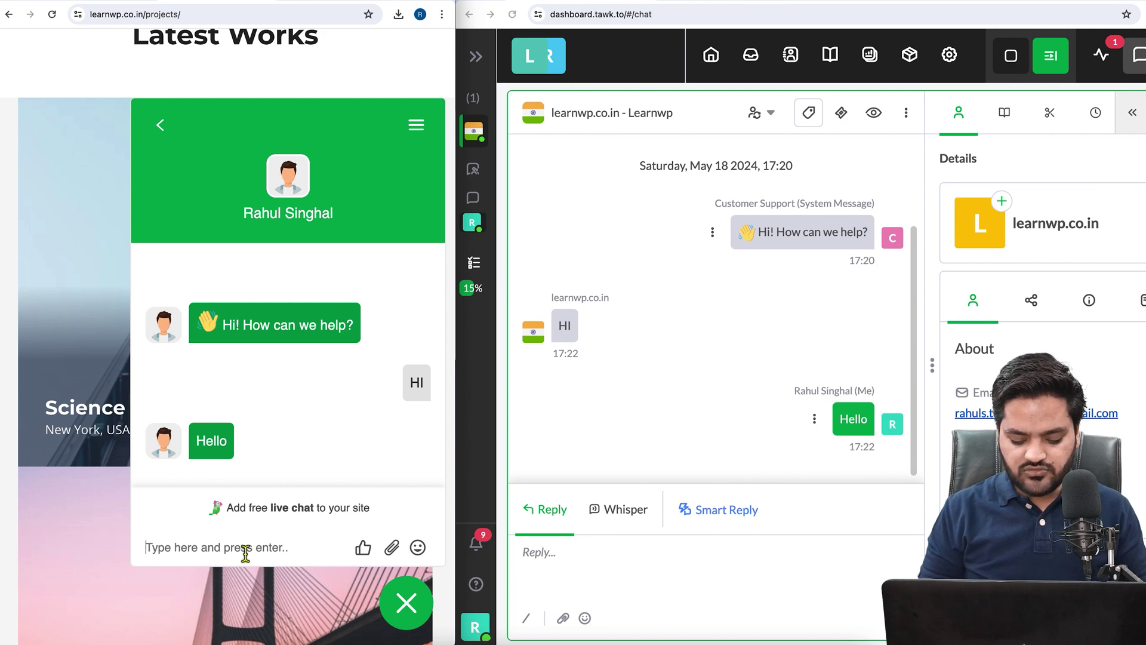
pyautogui.write('I want to')
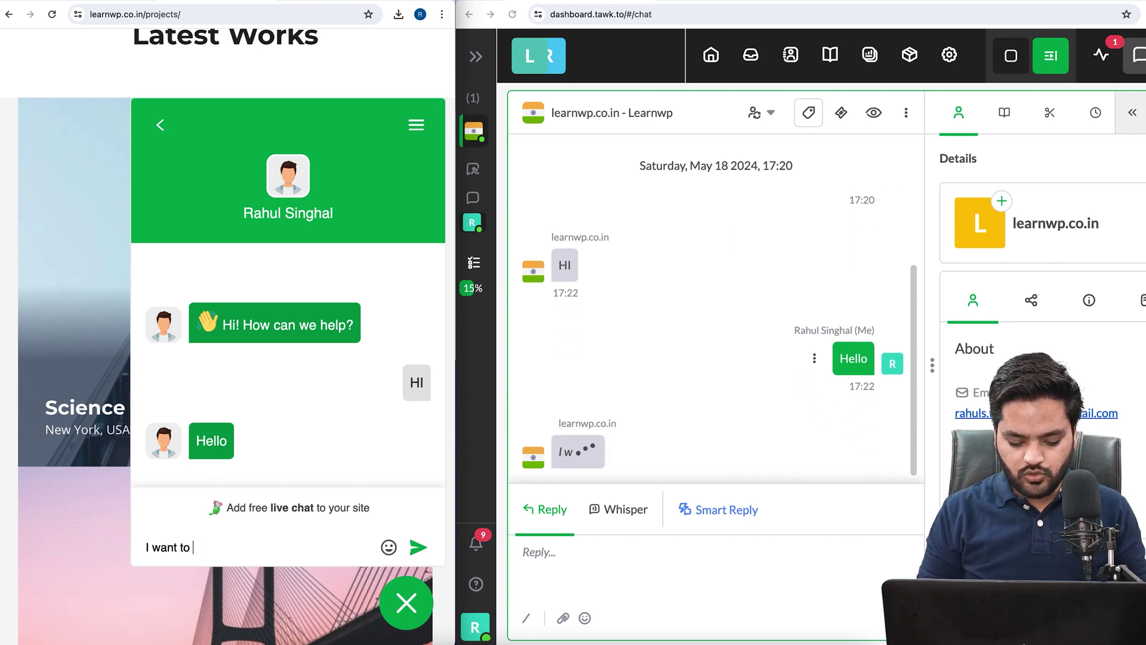
pyautogui.write(' enquire about yout service')
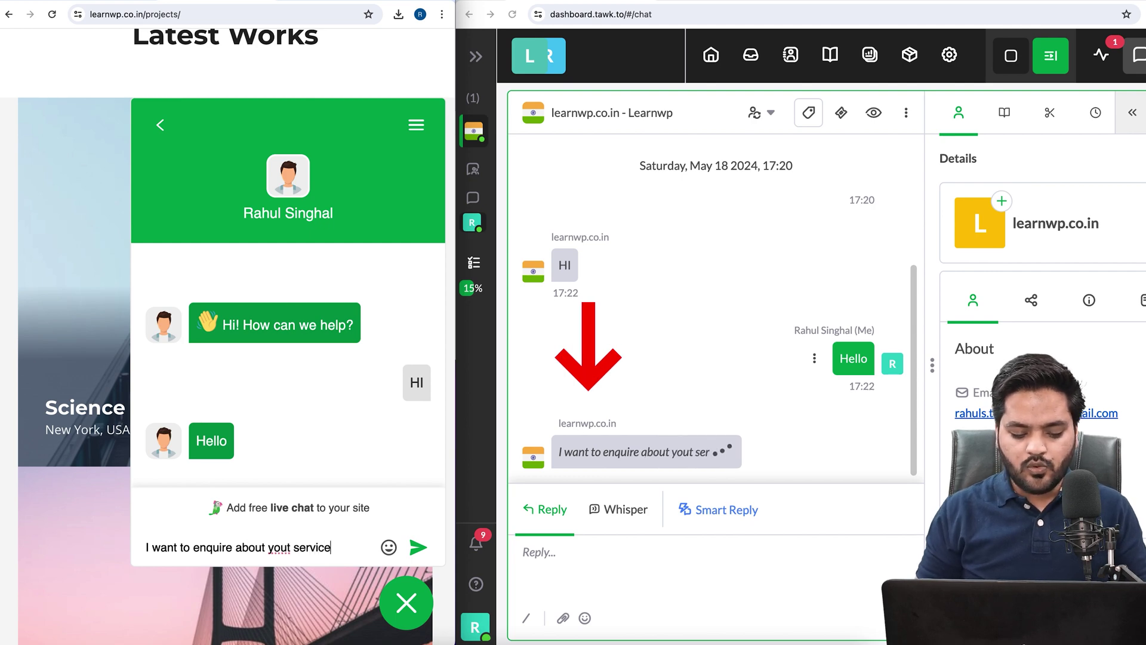
pyautogui.write('s')
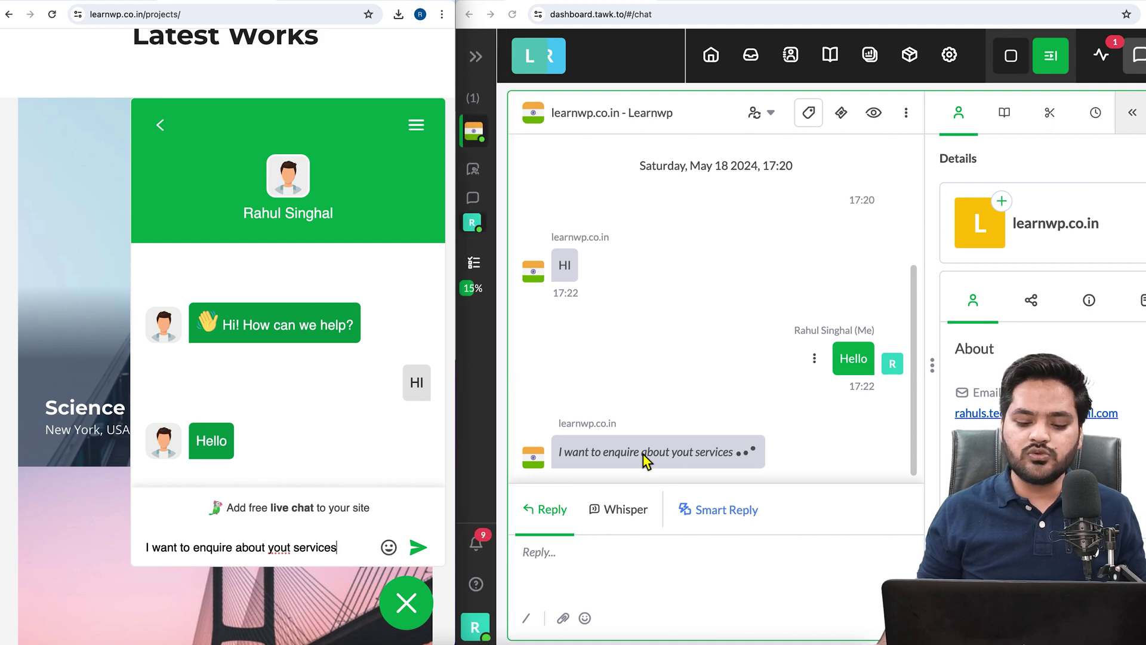
pyautogui.click(418, 549)
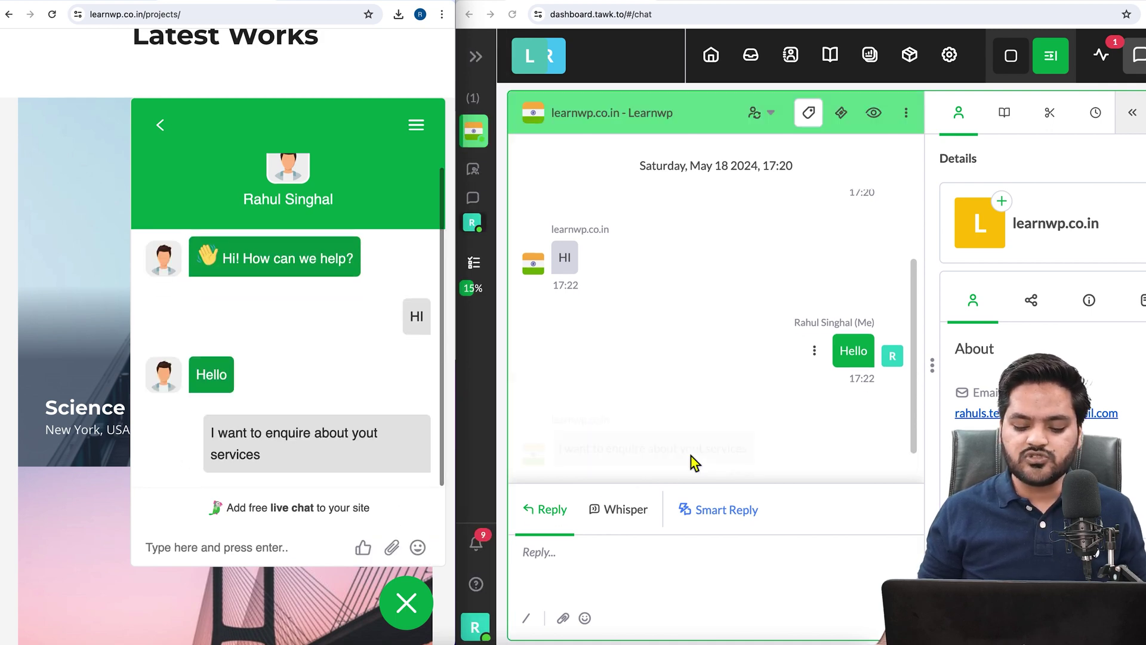